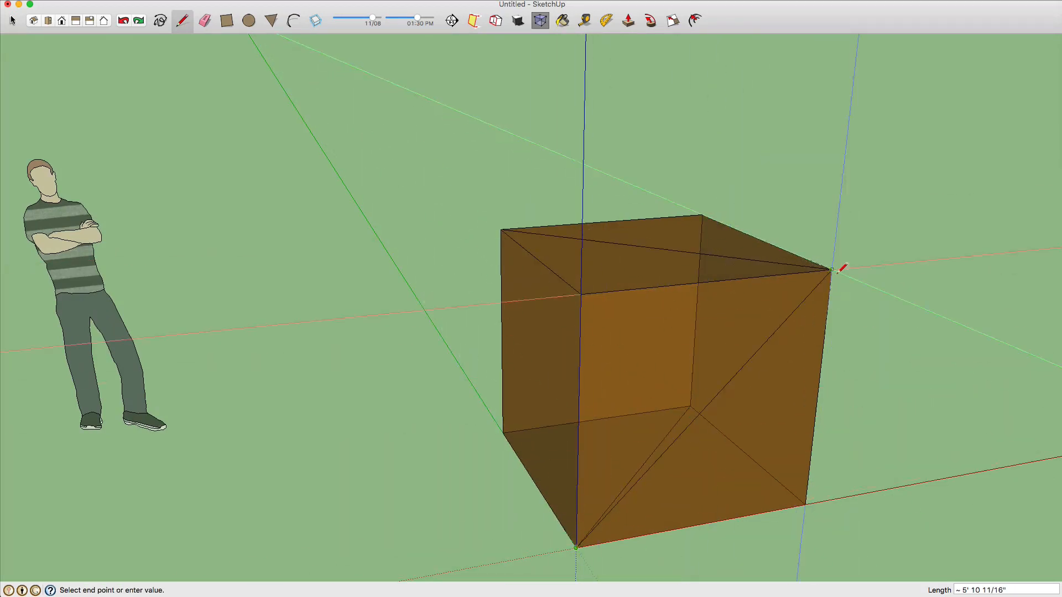
Draw diagonals across the brown cube's faces, joining alternate corners to outline an inscribed tetrahedron
{"action": "left_click", "coordinate": [836, 273]}
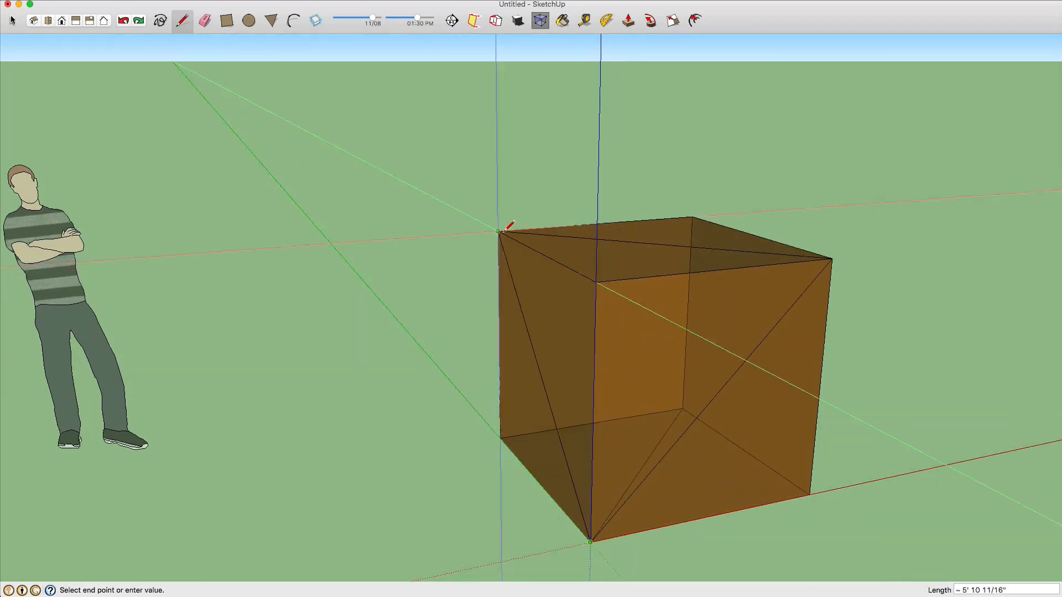
{"action": "left_click", "coordinate": [498, 232]}
{"action": "mouse_move", "coordinate": [907, 420]}
{"action": "middle_mouse_down"}
{"action": "mouse_move", "coordinate": [822, 448]}
{"action": "mouse_move", "coordinate": [708, 431]}
{"action": "middle_mouse_up"}
{"action": "left_click", "coordinate": [735, 440]}
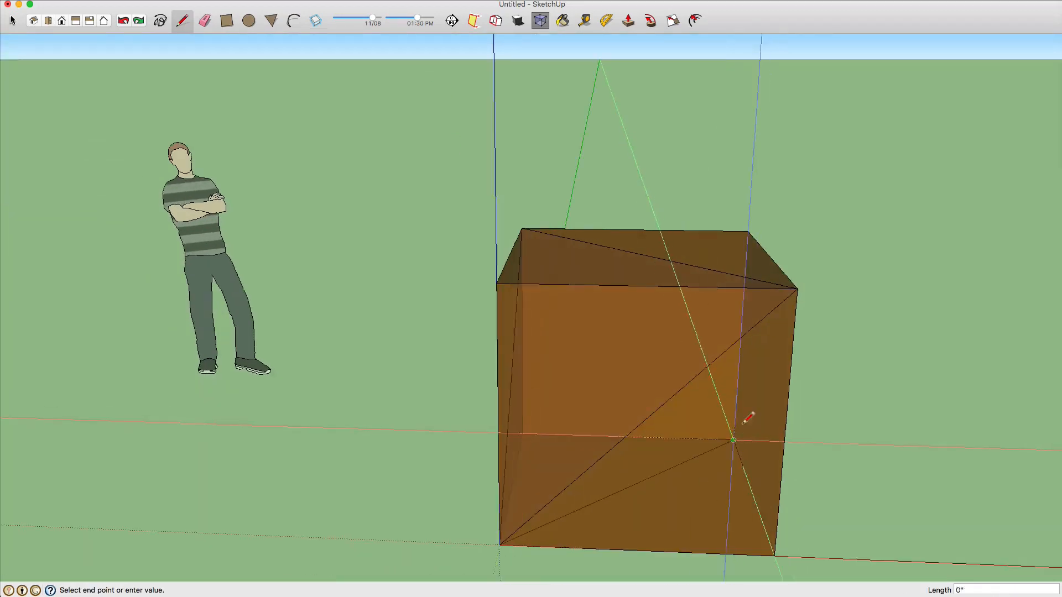
{"action": "left_click", "coordinate": [796, 289]}
{"action": "mouse_move", "coordinate": [730, 277]}
{"action": "middle_mouse_down"}
{"action": "mouse_move", "coordinate": [420, 313]}
{"action": "mouse_move", "coordinate": [243, 301]}
{"action": "middle_mouse_up"}
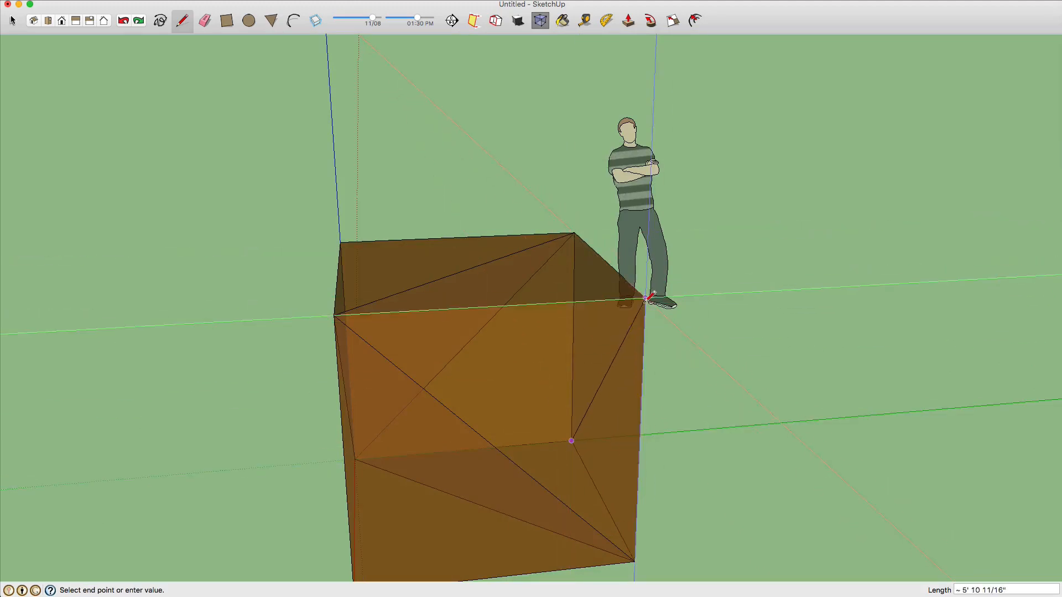
{"action": "left_click", "coordinate": [646, 299]}
{"action": "middle_click_drag", "start_coordinate": [646, 299], "coordinate": [192, 355]}
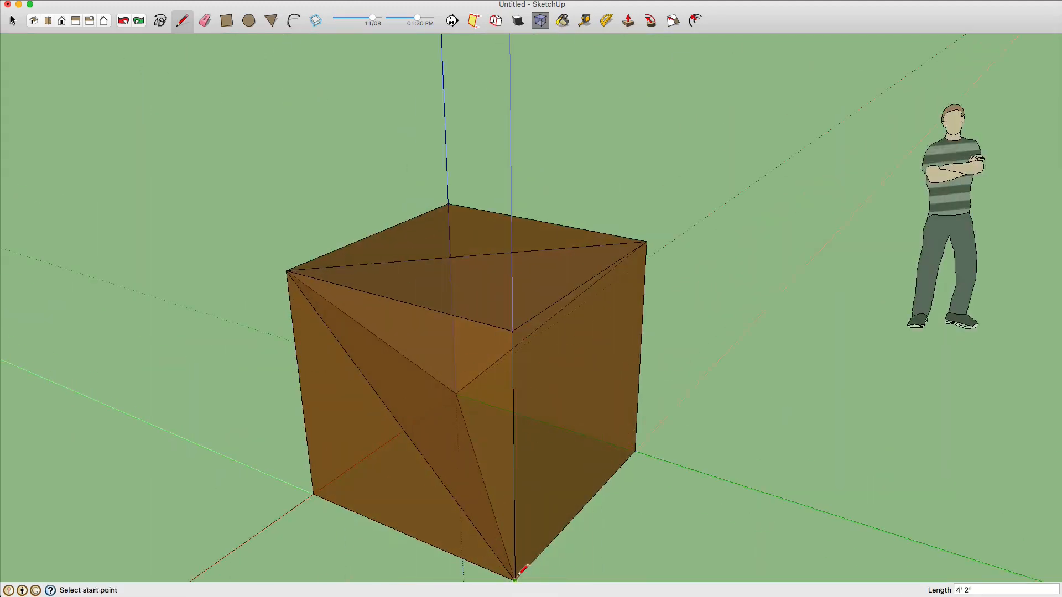
Move the brown cube 120" along the red axis, away from the inscribed tetrahedron
{"action": "mouse_move", "coordinate": [523, 564]}
{"action": "middle_mouse_down"}
{"action": "mouse_move", "coordinate": [563, 315]}
{"action": "mouse_move", "coordinate": [754, 350]}
{"action": "middle_mouse_up"}
{"action": "key", "text": "space"}
{"action": "triple_click", "coordinate": [754, 355]}
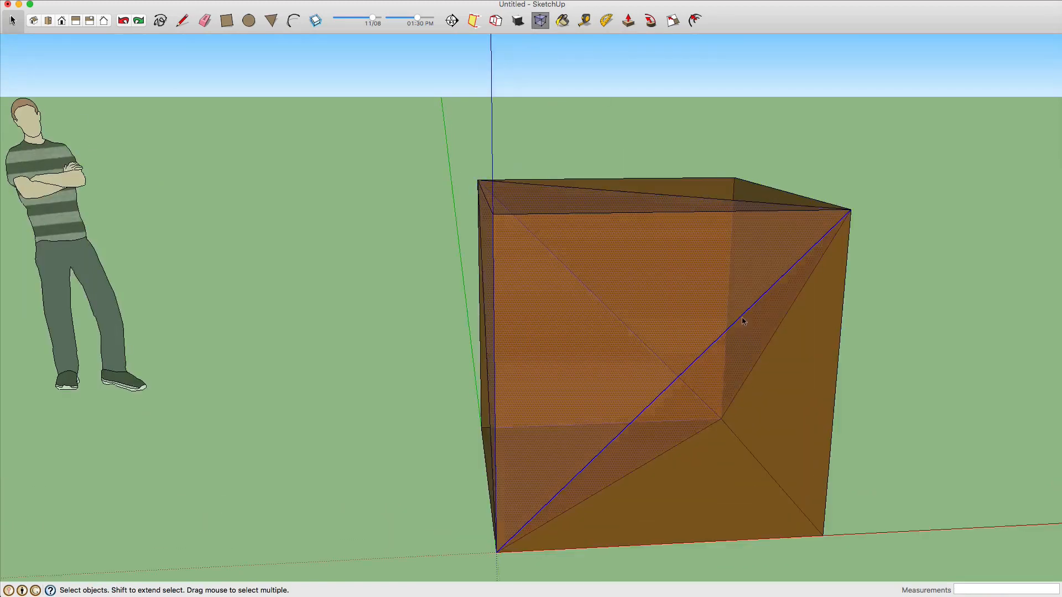
{"action": "right_click", "coordinate": [740, 259]}
{"action": "left_click", "coordinate": [781, 351]}
{"action": "scroll", "coordinate": [695, 289], "scroll_direction": "down", "scroll_amount": 3}
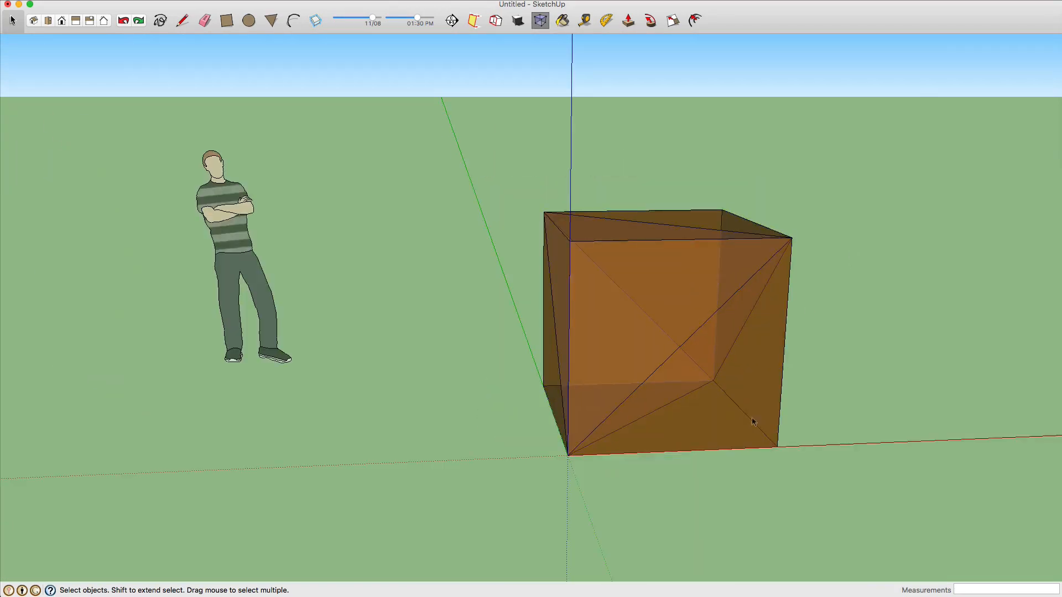
{"action": "left_click", "coordinate": [735, 426]}
{"action": "type", "text": "120"}
{"action": "key", "text": "Return"}
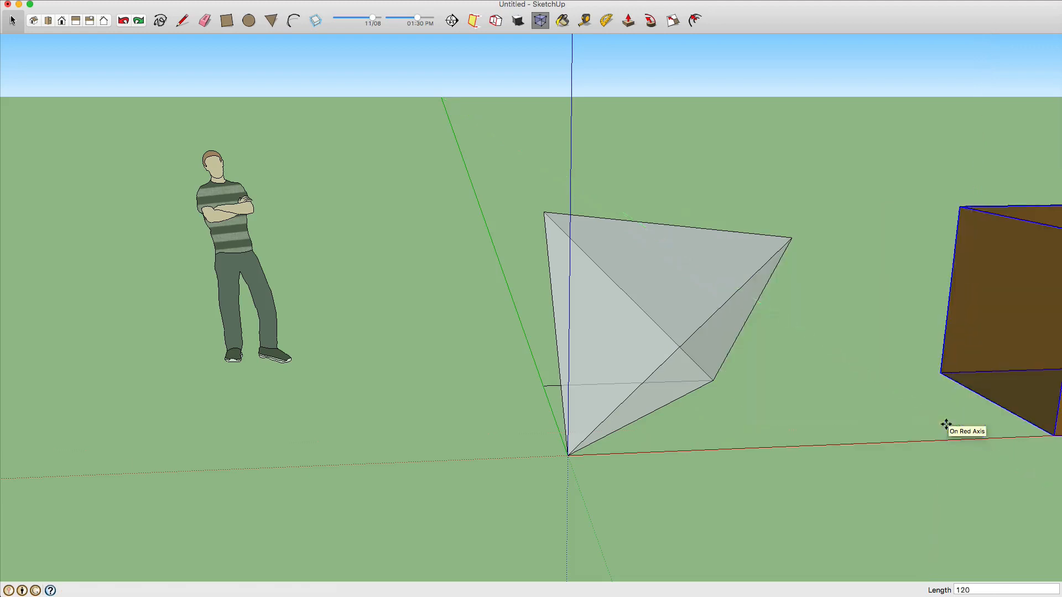
Turn off X-ray view and group the entire white tetrahedron
{"action": "left_click", "coordinate": [540, 20]}
{"action": "left_click", "coordinate": [647, 310]}
{"action": "middle_click_drag", "start_coordinate": [719, 412], "coordinate": [1060, 199]}
{"action": "right_click", "coordinate": [680, 287]}
{"action": "double_click", "coordinate": [669, 275]}
{"action": "triple_click", "coordinate": [668, 274]}
{"action": "right_click", "coordinate": [669, 275]}
{"action": "left_click", "coordinate": [722, 369]}
{"action": "left_click", "coordinate": [785, 459]}
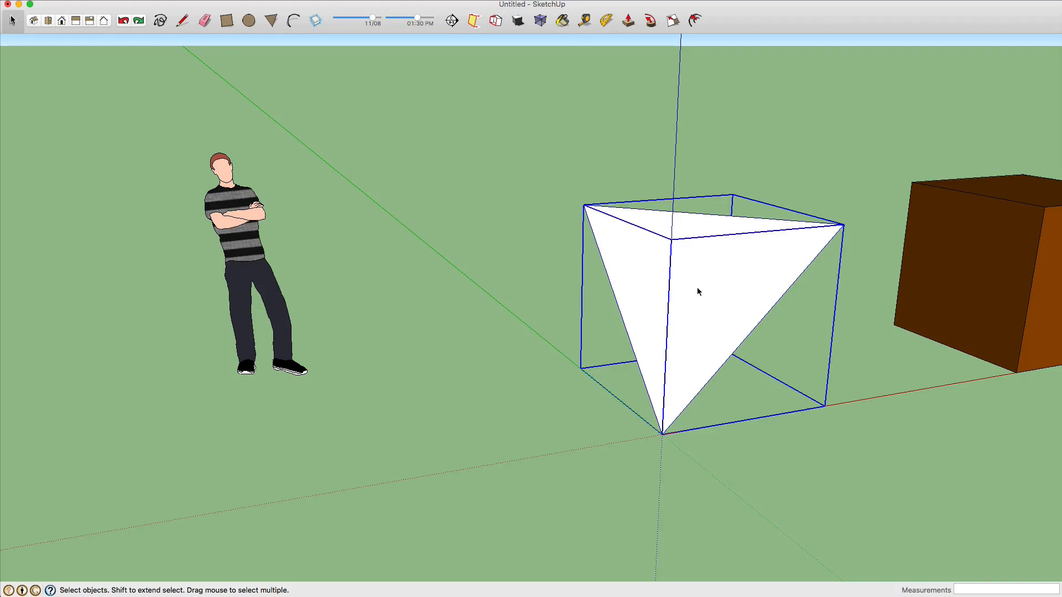
Paint the tetrahedron group yellow
{"action": "double_click", "coordinate": [698, 292]}
{"action": "left_click", "coordinate": [602, 373]}
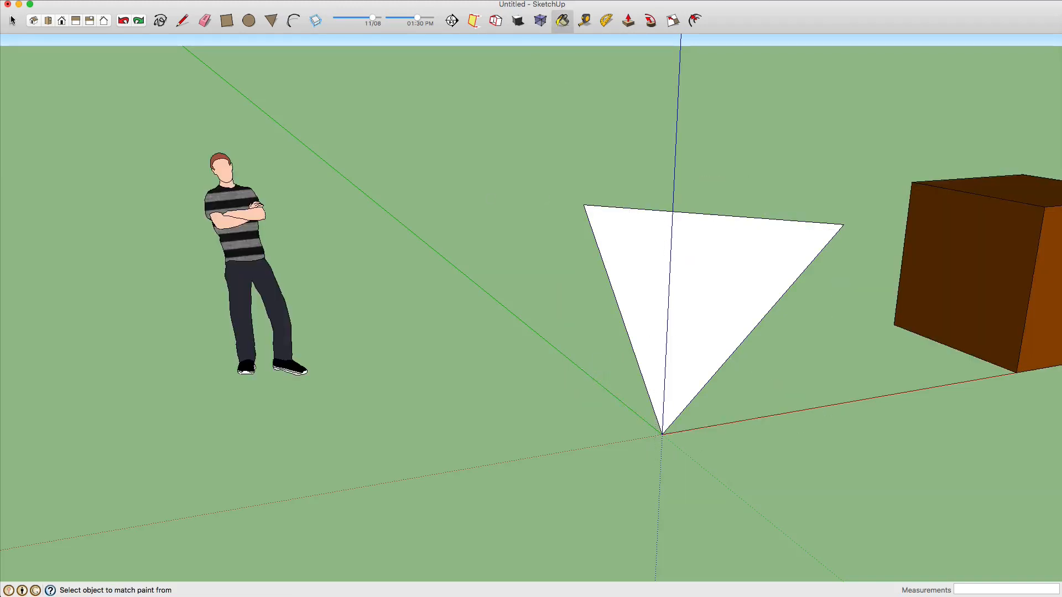
{"action": "left_click", "coordinate": [731, 262]}
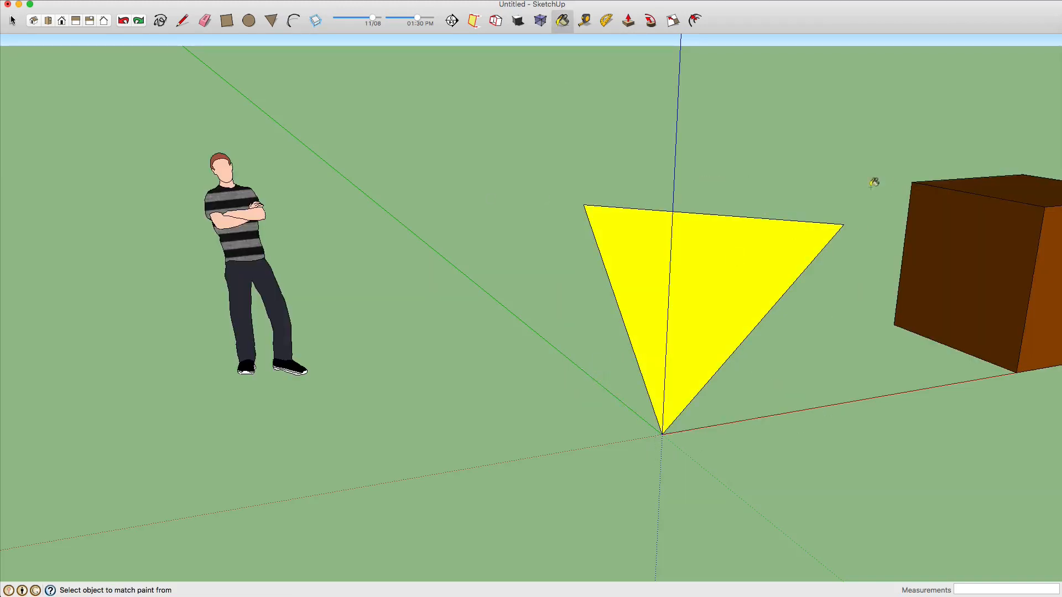
{"action": "key", "text": "space"}
Turn on X-ray view and start joining the yellow tetrahedron's edge midpoints with lines
{"action": "mouse_move", "coordinate": [746, 296]}
{"action": "middle_mouse_down"}
{"action": "mouse_move", "coordinate": [561, 270]}
{"action": "mouse_move", "coordinate": [784, 324]}
{"action": "middle_mouse_up"}
{"action": "left_click", "coordinate": [537, 17]}
{"action": "scroll", "coordinate": [646, 298], "scroll_direction": "up", "scroll_amount": 4}
{"action": "key", "text": "l"}
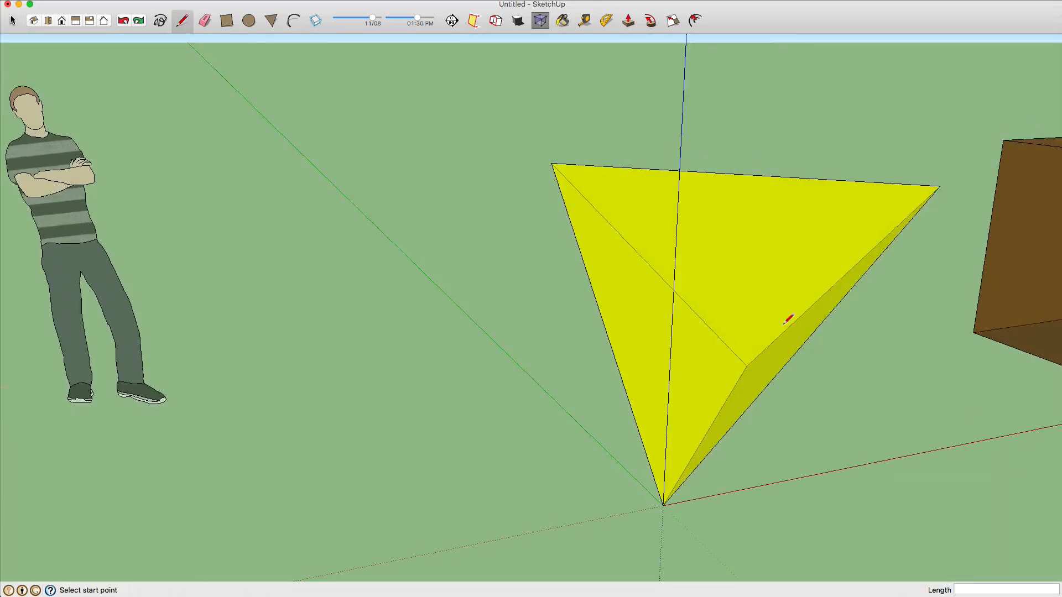
{"action": "left_click", "coordinate": [607, 318]}
{"action": "mouse_move", "coordinate": [607, 317]}
{"action": "middle_mouse_down"}
{"action": "mouse_move", "coordinate": [896, 360]}
{"action": "mouse_move", "coordinate": [824, 320]}
{"action": "mouse_move", "coordinate": [592, 293]}
{"action": "middle_mouse_up"}
{"action": "left_click", "coordinate": [622, 314]}
{"action": "left_click", "coordinate": [818, 322]}
{"action": "middle_click_drag", "start_coordinate": [795, 352], "coordinate": [737, 305]}
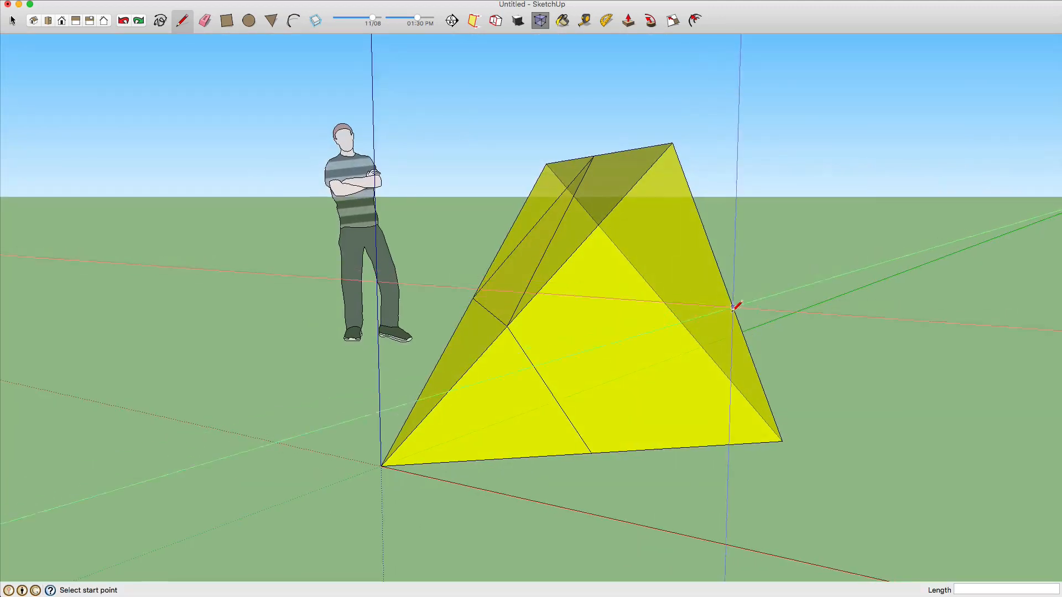
Draw the remaining lines between the yellow tetrahedron's edge midpoints to complete an inscribed octahedron
{"action": "middle_click_drag", "start_coordinate": [597, 449], "coordinate": [410, 300]}
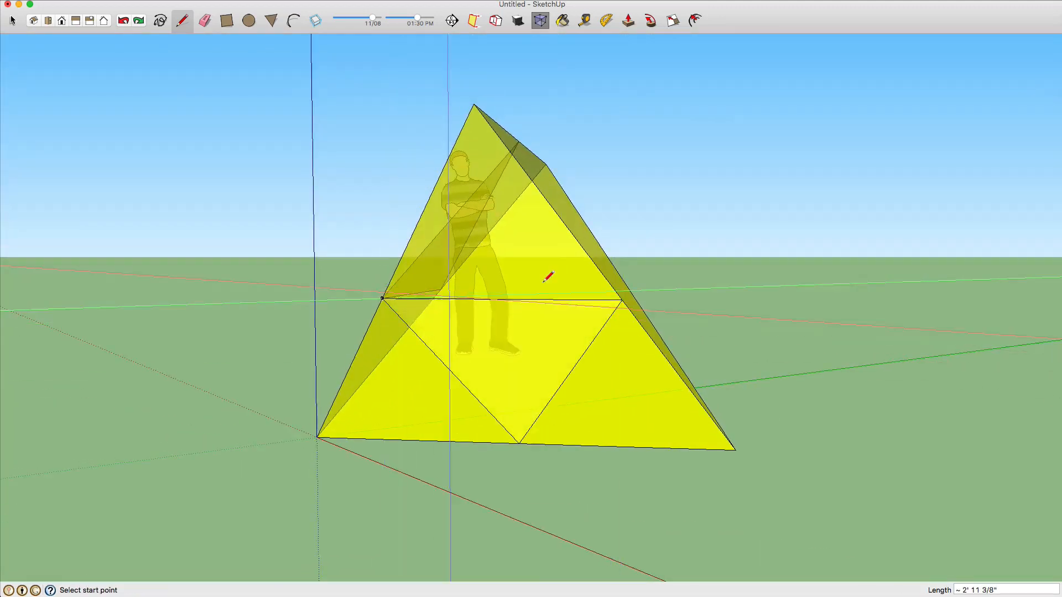
{"action": "middle_click_drag", "start_coordinate": [547, 277], "coordinate": [459, 166]}
{"action": "left_click", "coordinate": [456, 168]}
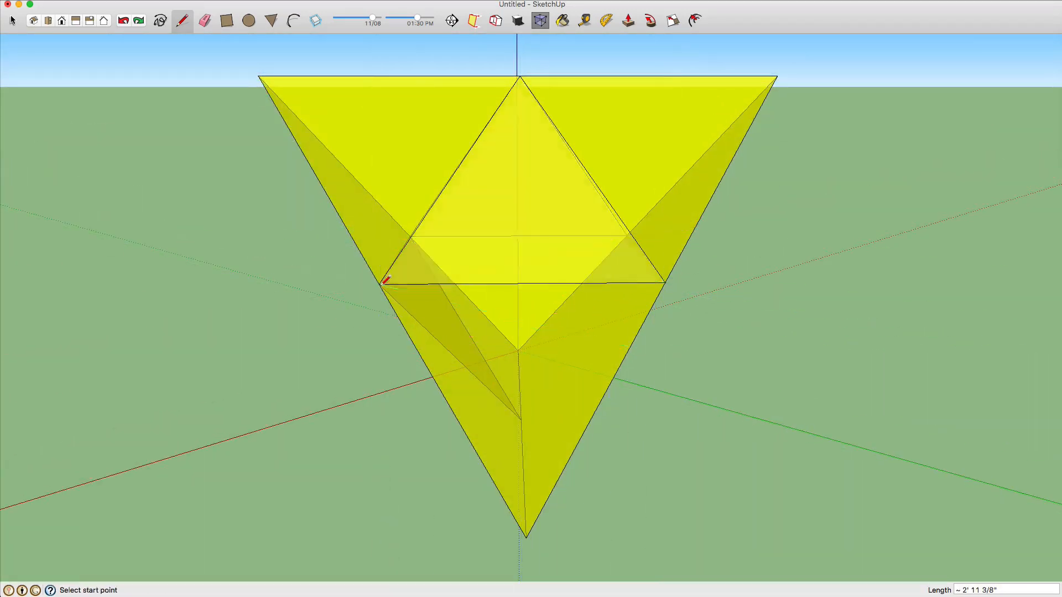
{"action": "middle_click_drag", "start_coordinate": [380, 280], "coordinate": [505, 277]}
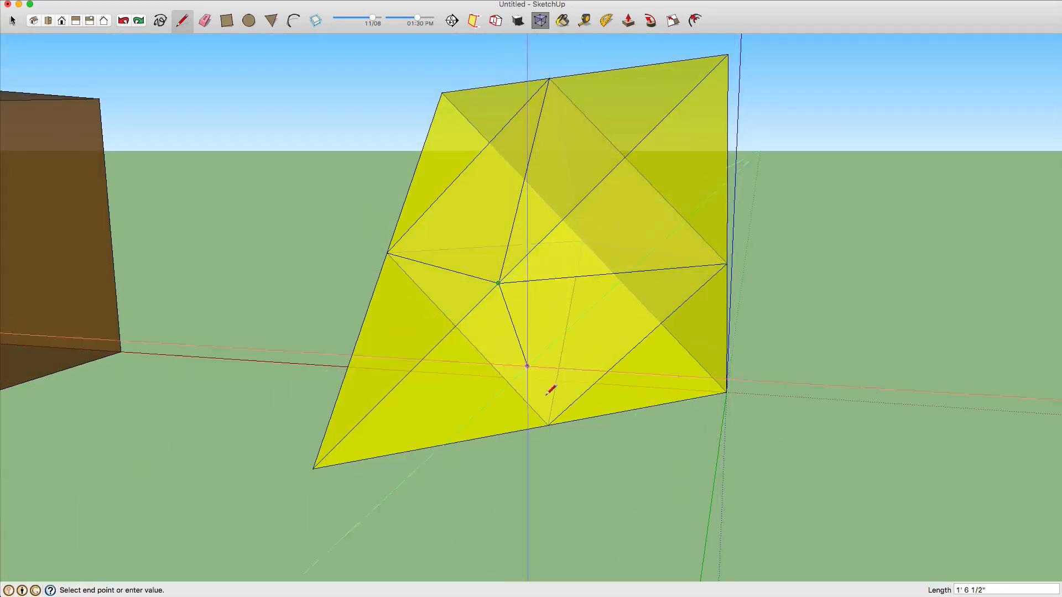
{"action": "left_click", "coordinate": [652, 273]}
Move the yellow tetrahedron and the brown cube 60" along the red axis, away from the octahedron
{"action": "key", "text": "space"}
{"action": "middle_click_drag", "start_coordinate": [651, 273], "coordinate": [575, 199]}
{"action": "left_click", "coordinate": [575, 199]}
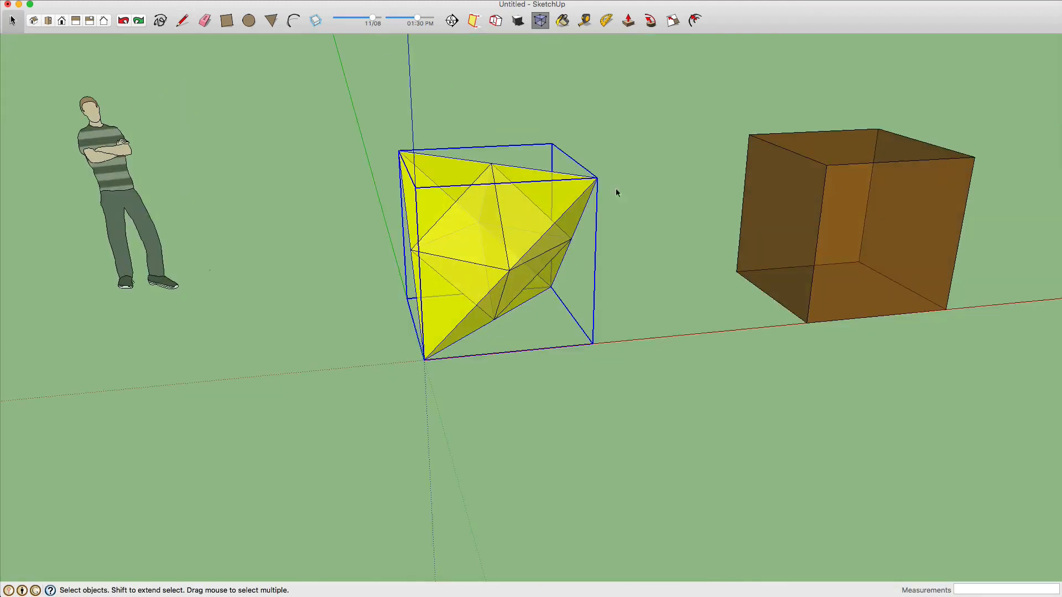
{"action": "key", "text": "m"}
{"action": "left_click", "coordinate": [780, 175]}
{"action": "type", "text": "60"}
{"action": "key", "text": "Return"}
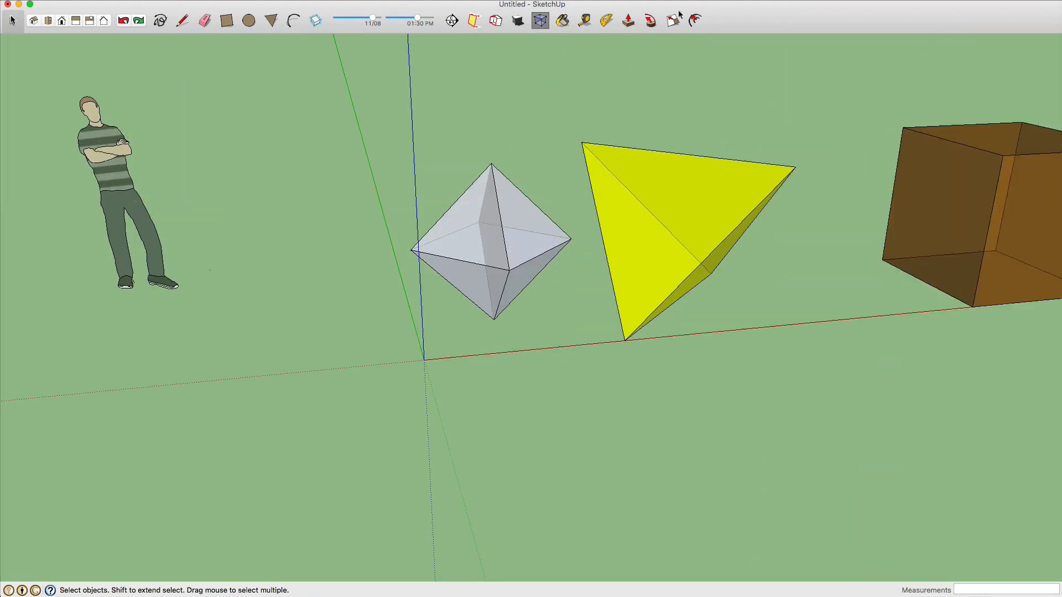
Turn off X-ray view and group the entire white octahedron
{"action": "middle_click_drag", "start_coordinate": [664, 193], "coordinate": [359, 138]}
{"action": "left_click_drag", "start_coordinate": [337, 76], "coordinate": [588, 394]}
{"action": "right_click", "coordinate": [509, 254]}
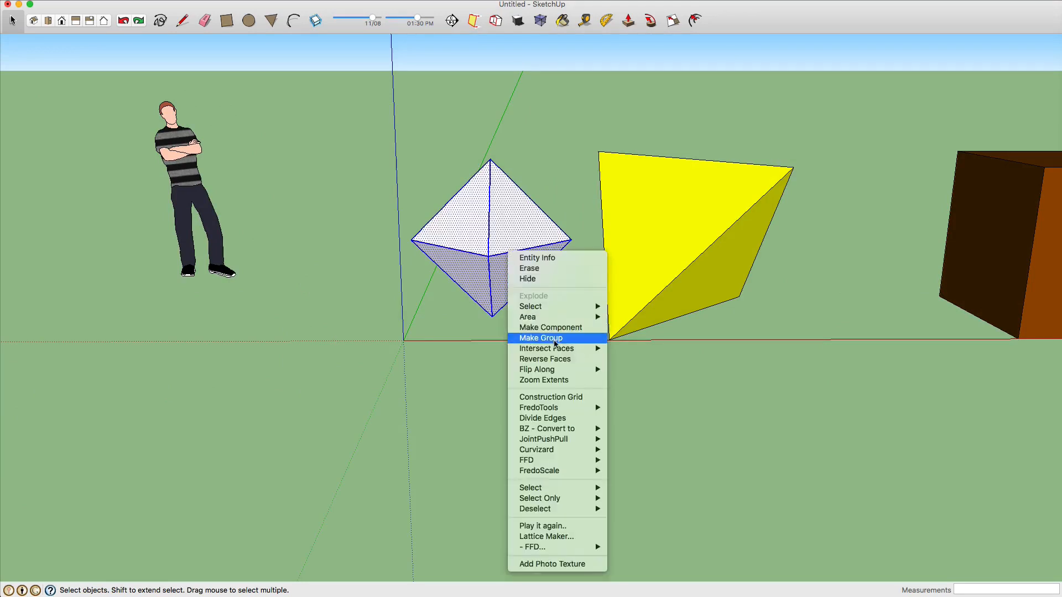
{"action": "left_click", "coordinate": [555, 339]}
Paint the octahedron group blue and deselect it
{"action": "key", "text": "b"}
{"action": "left_click", "coordinate": [494, 203]}
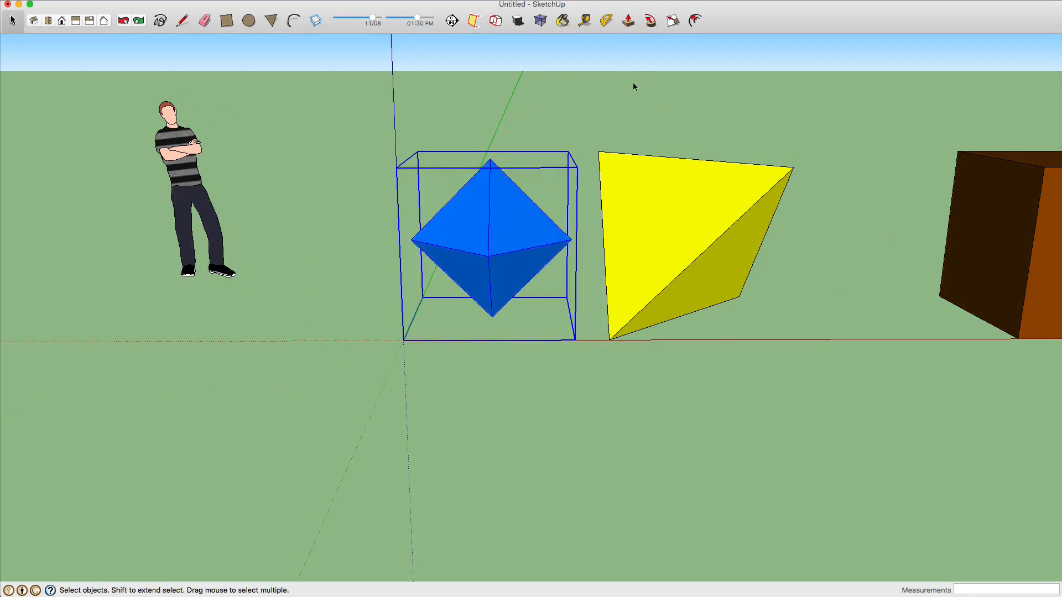
{"action": "left_click", "coordinate": [633, 87]}
{"action": "middle_click_drag", "start_coordinate": [475, 171], "coordinate": [553, 254]}
{"action": "scroll", "coordinate": [494, 232], "scroll_direction": "up", "scroll_amount": 5}
{"action": "left_click", "coordinate": [540, 20]}
{"action": "scroll", "coordinate": [462, 237], "scroll_direction": "up", "scroll_amount": 4}
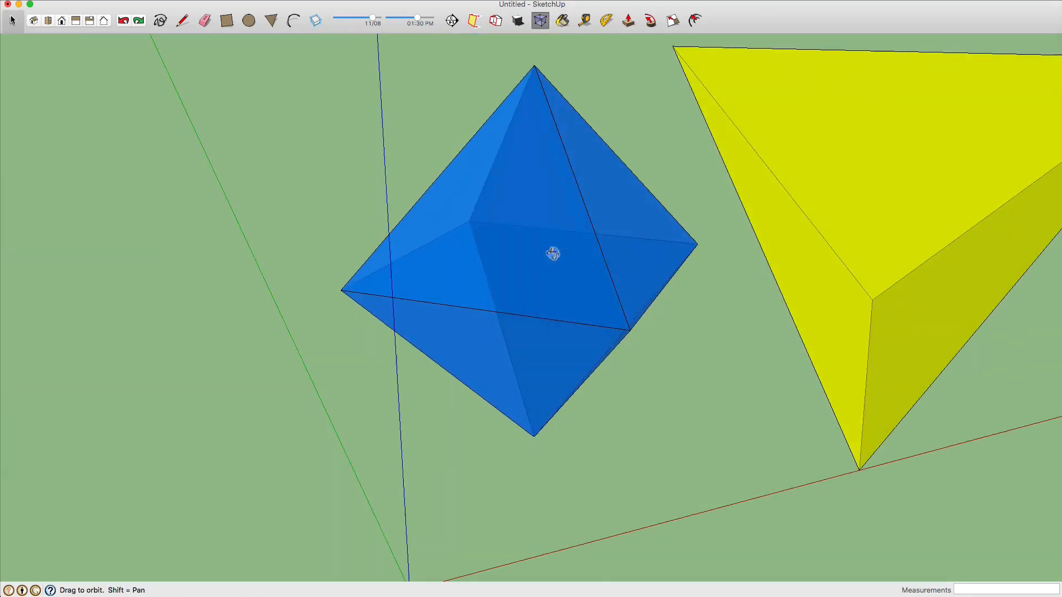
{"action": "double_click", "coordinate": [538, 238]}
{"action": "key", "text": "x"}
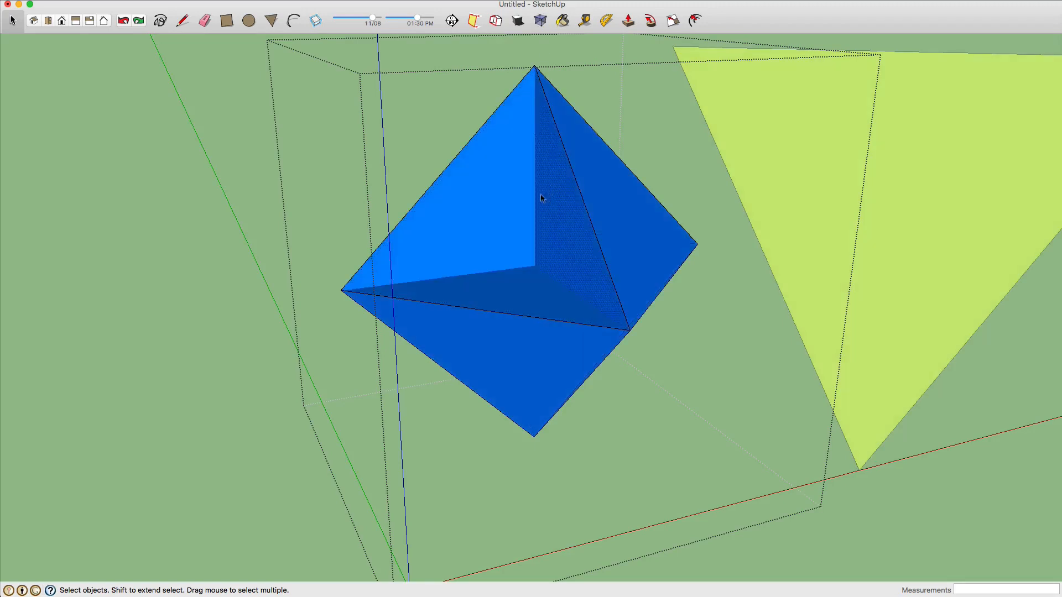
{"action": "middle_click_drag", "start_coordinate": [541, 198], "coordinate": [469, 271]}
{"action": "left_click", "coordinate": [422, 320]}
{"action": "left_click", "coordinate": [477, 67]}
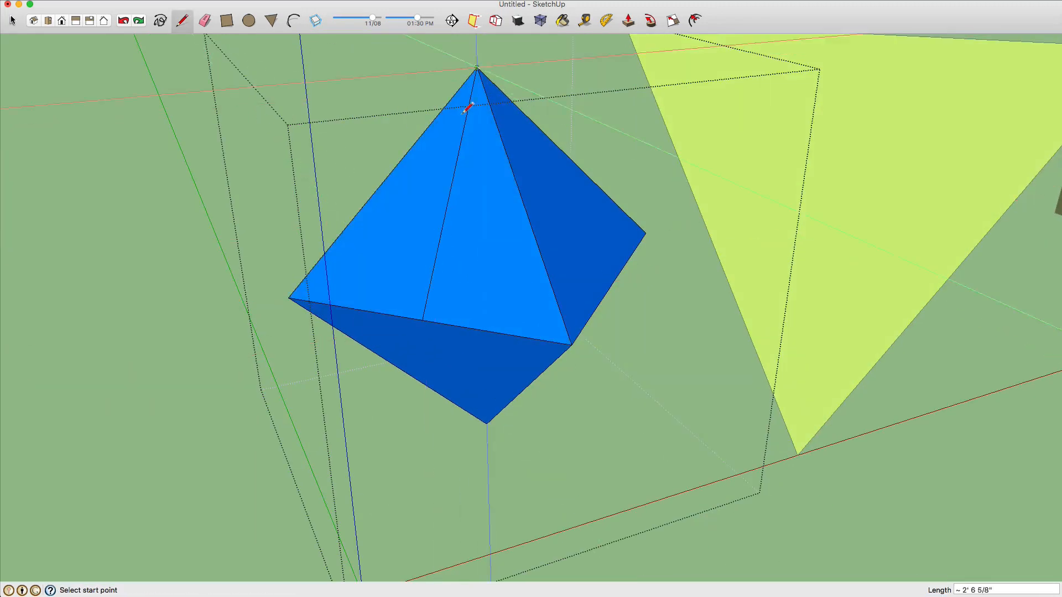
{"action": "key", "text": "Escape"}
{"action": "mouse_move", "coordinate": [443, 225]}
{"action": "middle_mouse_down"}
{"action": "mouse_move", "coordinate": [470, 198]}
{"action": "mouse_move", "coordinate": [605, 201]}
{"action": "mouse_move", "coordinate": [535, 173]}
{"action": "middle_mouse_up"}
With X-ray view on, join the edge midpoints on the blue octahedron's front faces with lines, outside its group
{"action": "key", "text": "x"}
{"action": "key", "text": "l"}
{"action": "left_click", "coordinate": [411, 288]}
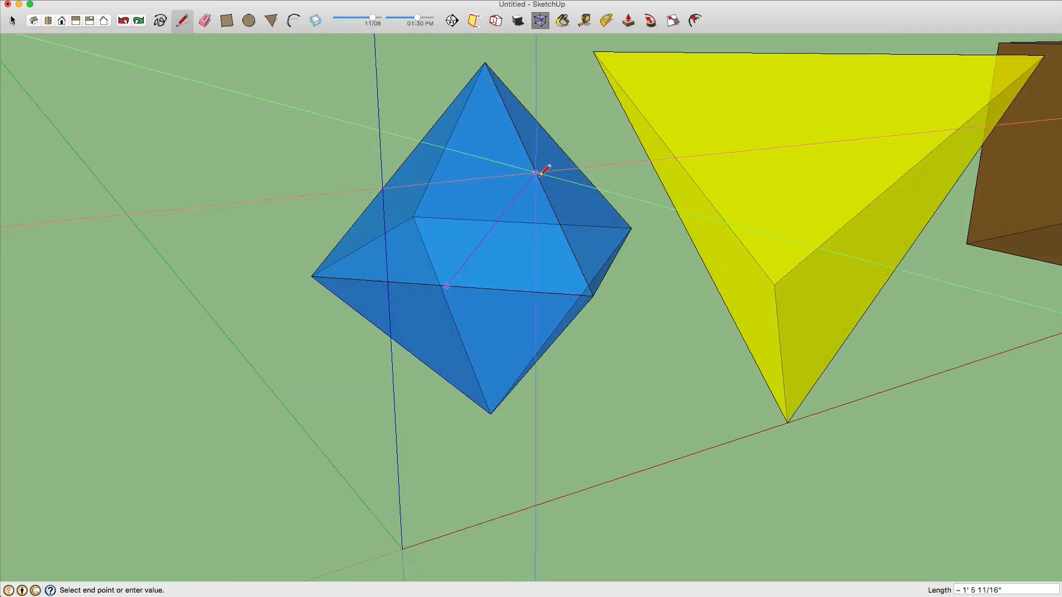
{"action": "middle_click_drag", "start_coordinate": [403, 164], "coordinate": [506, 332]}
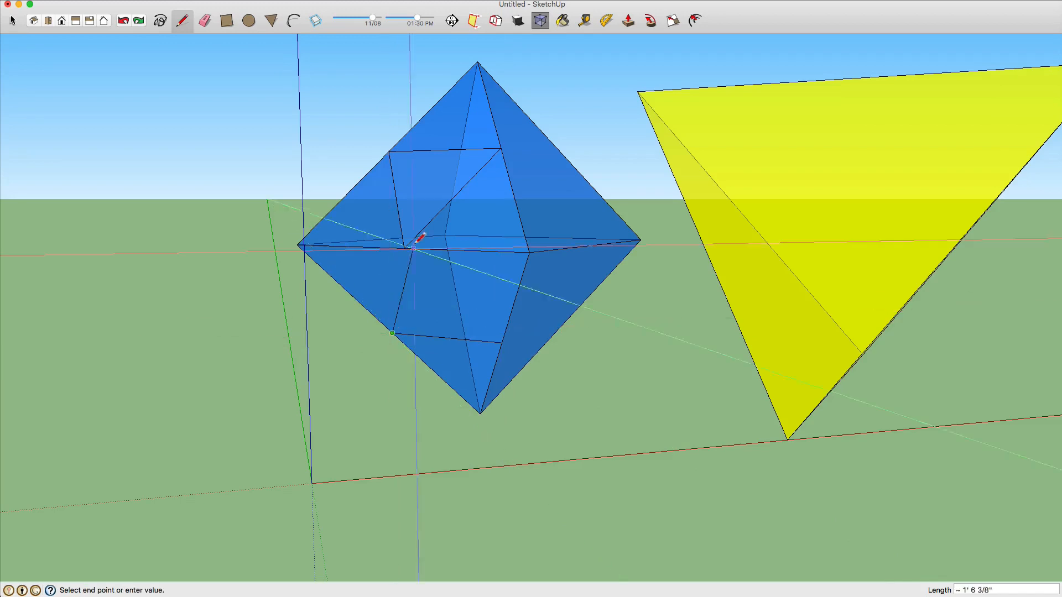
{"action": "middle_click_drag", "start_coordinate": [502, 263], "coordinate": [397, 295]}
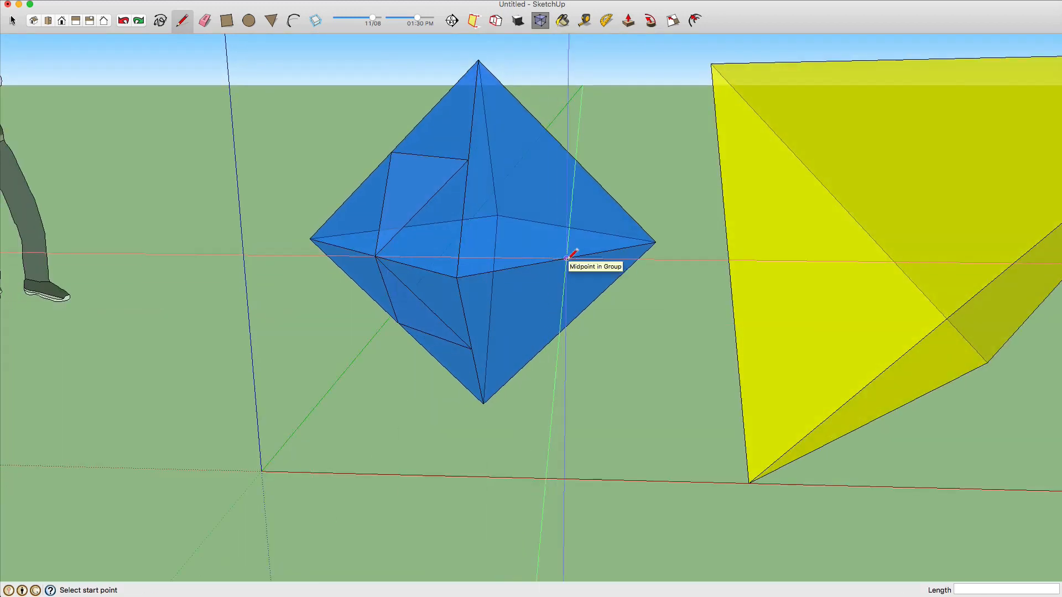
{"action": "left_click", "coordinate": [472, 348]}
{"action": "middle_click_drag", "start_coordinate": [472, 347], "coordinate": [544, 167]}
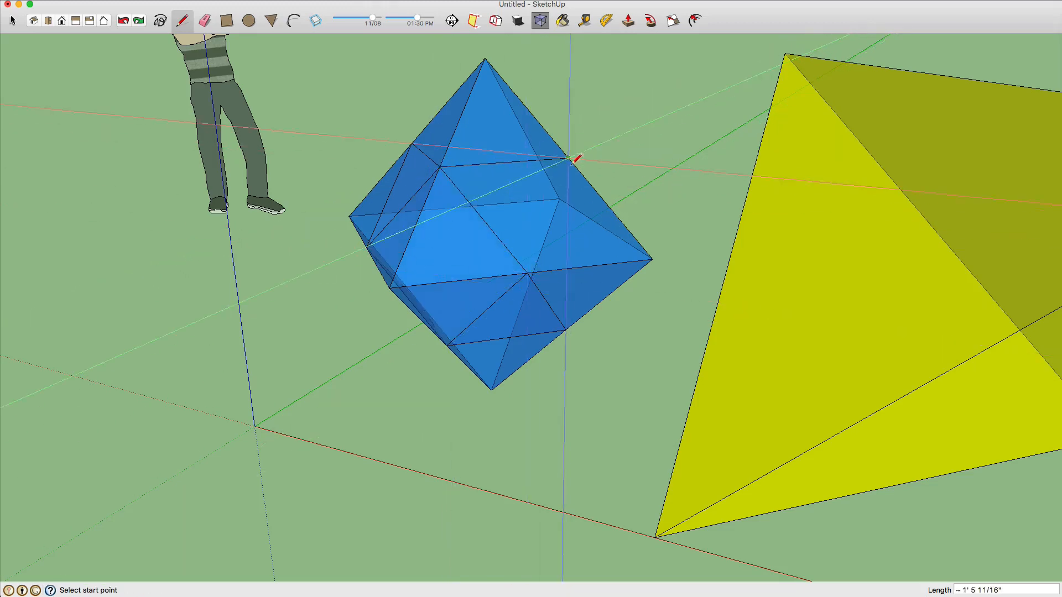
Join the edge midpoints on the blue octahedron's remaining faces to complete an inscribed cuboctahedron
{"action": "mouse_move", "coordinate": [560, 210]}
{"action": "middle_mouse_down"}
{"action": "mouse_move", "coordinate": [603, 218]}
{"action": "mouse_move", "coordinate": [677, 284]}
{"action": "mouse_move", "coordinate": [682, 308]}
{"action": "mouse_move", "coordinate": [681, 299]}
{"action": "middle_mouse_up"}
{"action": "left_click", "coordinate": [672, 201]}
{"action": "middle_click_drag", "start_coordinate": [562, 254], "coordinate": [579, 298]}
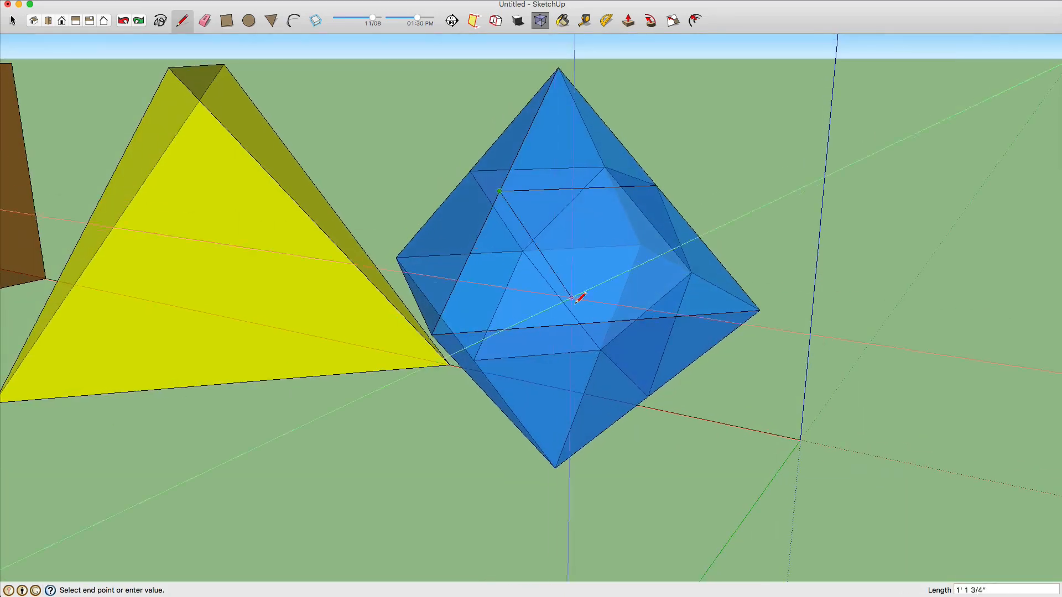
{"action": "left_click", "coordinate": [657, 185]}
{"action": "middle_click_drag", "start_coordinate": [658, 185], "coordinate": [618, 332]}
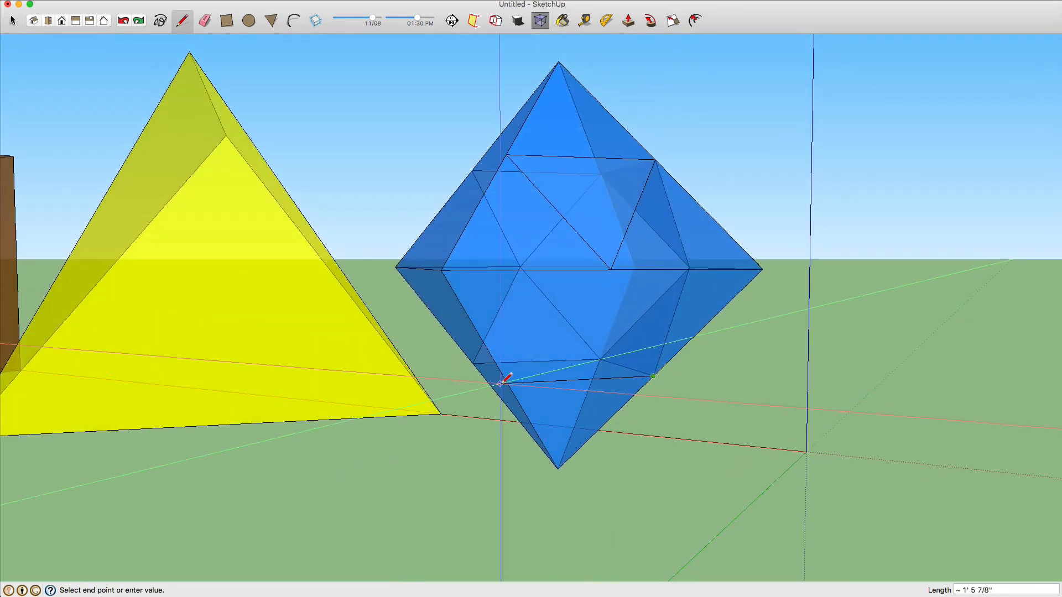
{"action": "mouse_move", "coordinate": [512, 343]}
{"action": "middle_mouse_down"}
{"action": "mouse_move", "coordinate": [588, 332]}
{"action": "mouse_move", "coordinate": [619, 233]}
{"action": "middle_mouse_up"}
{"action": "left_click", "coordinate": [661, 172]}
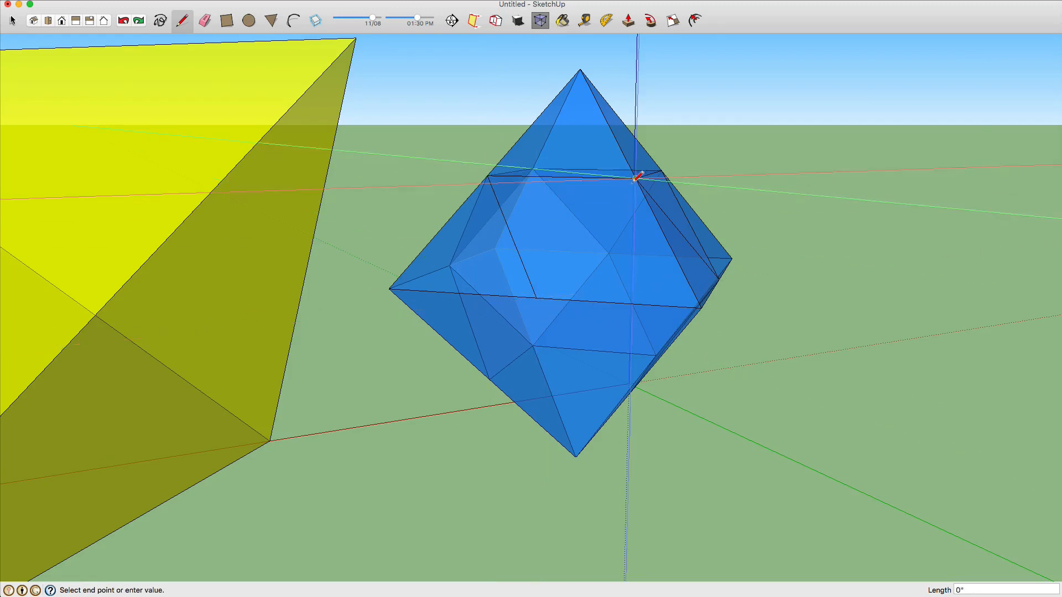
Move the blue octahedron, yellow tetrahedron and brown cube 60" along the red axis, away from the cuboctahedron
{"action": "mouse_move", "coordinate": [552, 296]}
{"action": "middle_mouse_down"}
{"action": "mouse_move", "coordinate": [613, 374]}
{"action": "mouse_move", "coordinate": [185, 299]}
{"action": "mouse_move", "coordinate": [292, 182]}
{"action": "mouse_move", "coordinate": [465, 303]}
{"action": "mouse_move", "coordinate": [459, 313]}
{"action": "middle_mouse_up"}
{"action": "key", "text": "space"}
{"action": "left_click", "coordinate": [459, 313]}
{"action": "key", "text": "m"}
{"action": "left_click", "coordinate": [903, 245]}
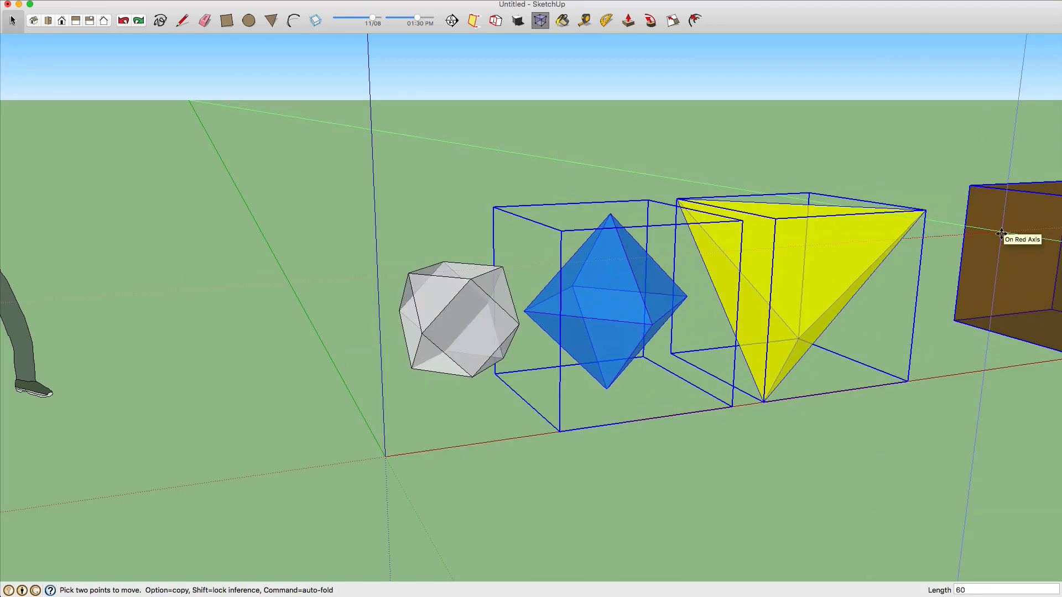
{"action": "left_click", "coordinate": [1034, 231]}
{"action": "key", "text": "space"}
Turn off X-ray view and apply FredoTools AutoReverseFaces to the whole cuboctahedron
{"action": "left_click", "coordinate": [528, 177]}
{"action": "left_click", "coordinate": [541, 21]}
{"action": "middle_click_drag", "start_coordinate": [499, 297], "coordinate": [454, 283]}
{"action": "triple_click", "coordinate": [451, 330]}
{"action": "right_click", "coordinate": [451, 329]}
{"action": "mouse_move", "coordinate": [514, 428]}
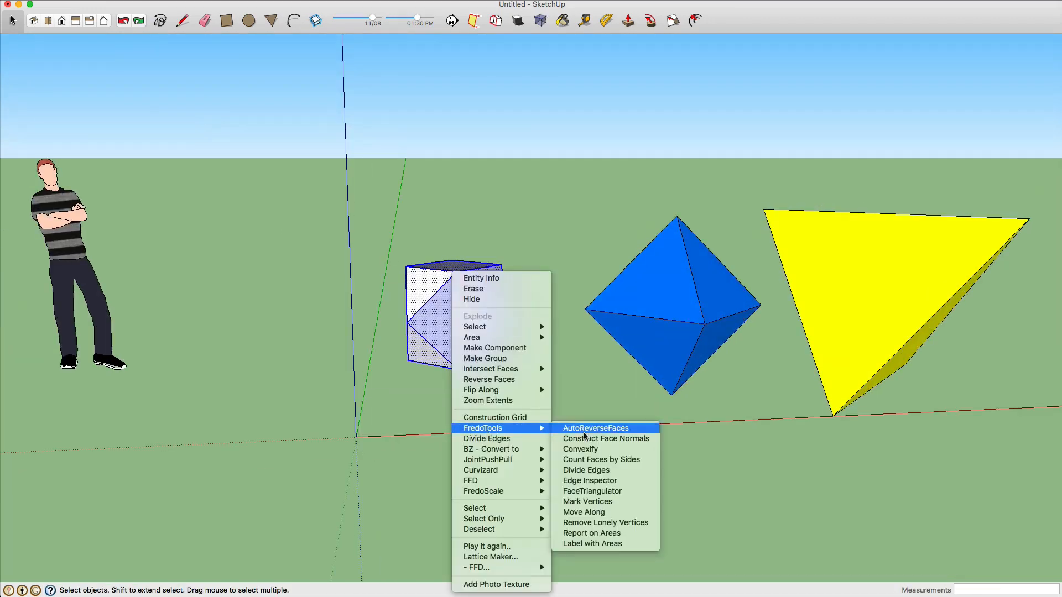
{"action": "left_click", "coordinate": [584, 431]}
Correct the orientation of the cuboctahedron's remaining faces so every white front side points outward
{"action": "middle_click_drag", "start_coordinate": [581, 408], "coordinate": [469, 267]}
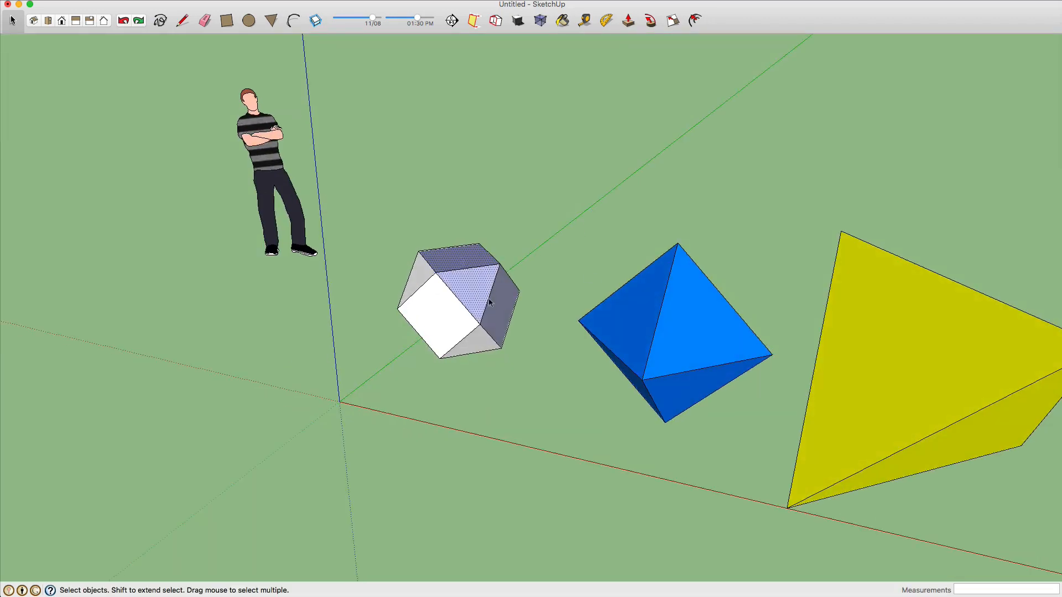
{"action": "right_click", "coordinate": [489, 303]}
{"action": "left_click", "coordinate": [549, 420]}
{"action": "mouse_move", "coordinate": [549, 419]}
{"action": "middle_mouse_down"}
{"action": "mouse_move", "coordinate": [465, 344]}
{"action": "mouse_move", "coordinate": [333, 146]}
{"action": "mouse_move", "coordinate": [441, 334]}
{"action": "middle_mouse_up"}
{"action": "scroll", "coordinate": [570, 467], "scroll_direction": "up", "scroll_amount": 3}
{"action": "right_click", "coordinate": [491, 273]}
{"action": "middle_click_drag", "start_coordinate": [528, 372], "coordinate": [612, 308]}
{"action": "scroll", "coordinate": [612, 308], "scroll_direction": "down", "scroll_amount": 3}
Move the blue octahedron, yellow tetrahedron and brown cube back along the red axis so the octahedron encloses the cuboctahedron
{"action": "key", "text": "space"}
{"action": "left_click_drag", "start_coordinate": [640, 213], "coordinate": [1020, 418]}
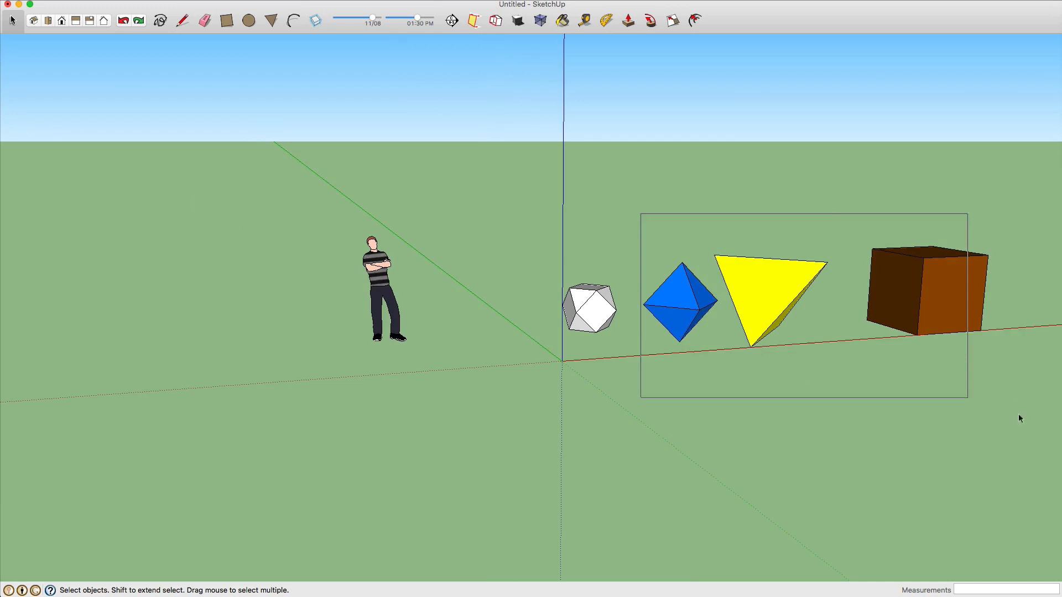
{"action": "left_click", "coordinate": [836, 274]}
{"action": "left_click", "coordinate": [666, 281]}
{"action": "scroll", "coordinate": [666, 280], "scroll_direction": "up", "scroll_amount": 3}
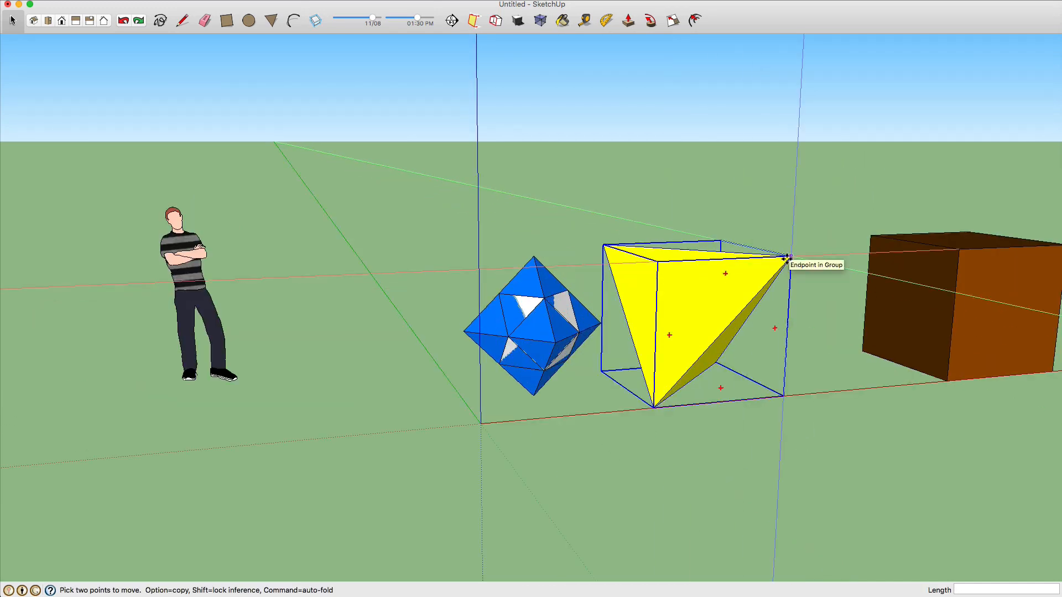
Move the yellow tetrahedron and brown cube back along the red axis so the tetrahedron encloses the blue octahedron
{"action": "left_click", "coordinate": [962, 252]}
{"action": "left_click", "coordinate": [816, 255]}
{"action": "key", "text": "space"}
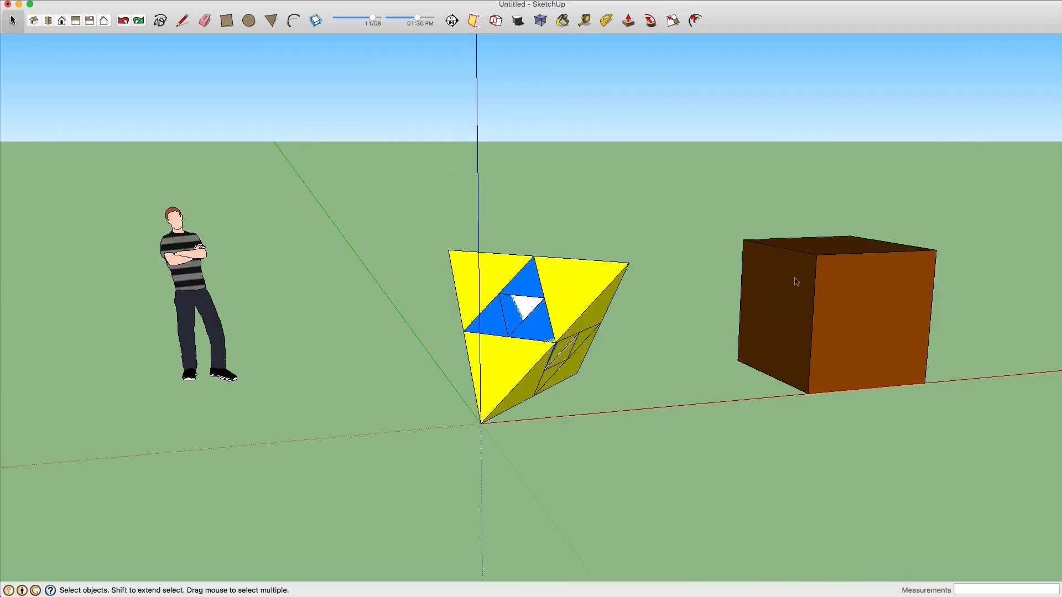
Move the brown cube back along the red axis to enclose the yellow tetrahedron, and inspect the nested solids in X-ray view
{"action": "left_click", "coordinate": [479, 253]}
{"action": "key", "text": "space"}
{"action": "left_click", "coordinate": [540, 21]}
{"action": "scroll", "coordinate": [525, 313], "scroll_direction": "up", "scroll_amount": 3}
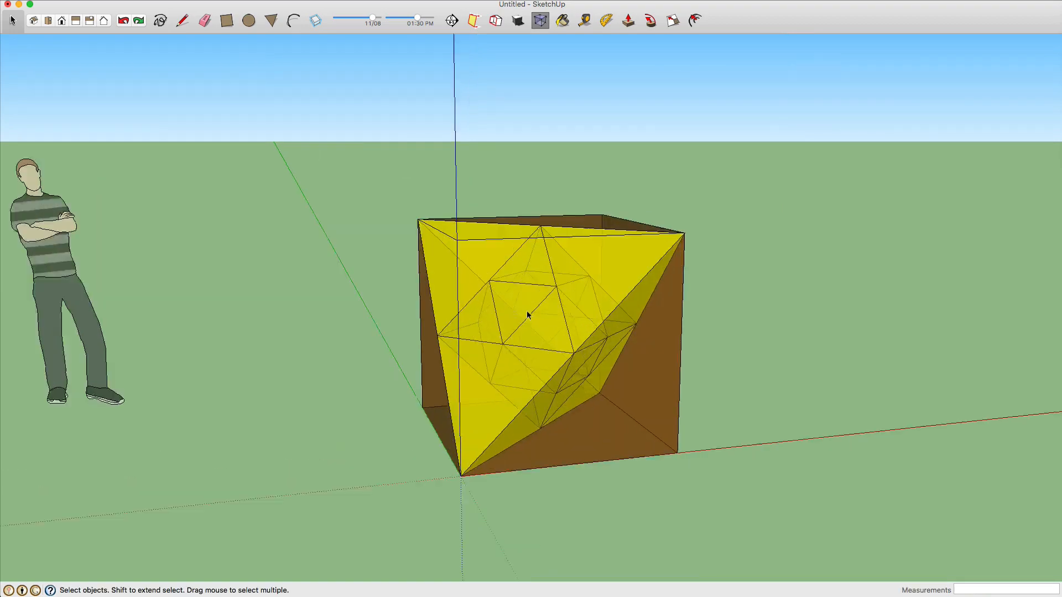
{"action": "middle_click_drag", "start_coordinate": [526, 313], "coordinate": [431, 310]}
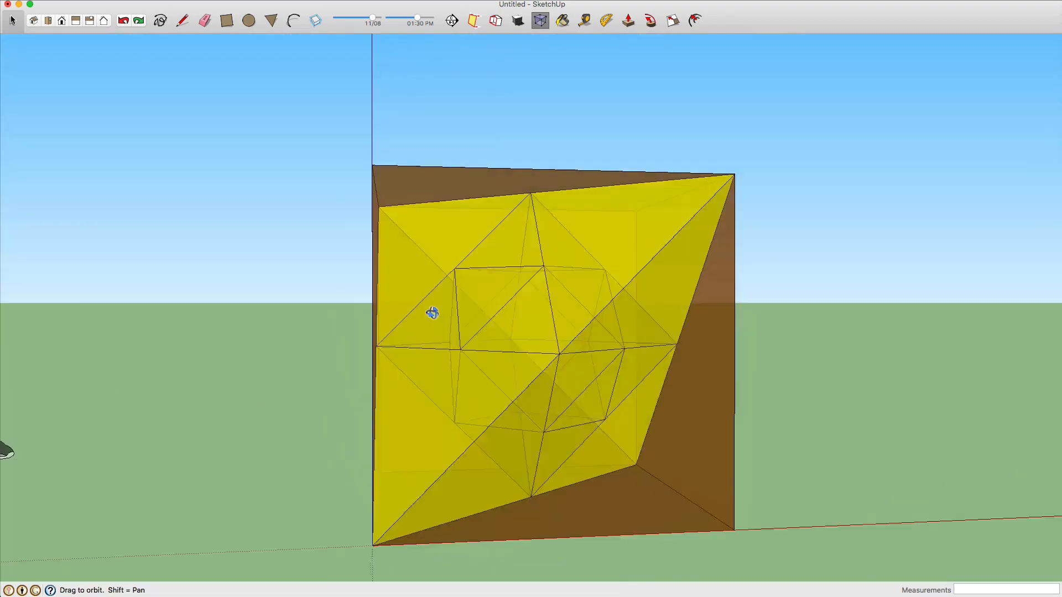
{"action": "key", "text": "super+3"}
{"action": "key", "text": "space"}
{"action": "middle_click_drag", "start_coordinate": [509, 353], "coordinate": [505, 422]}
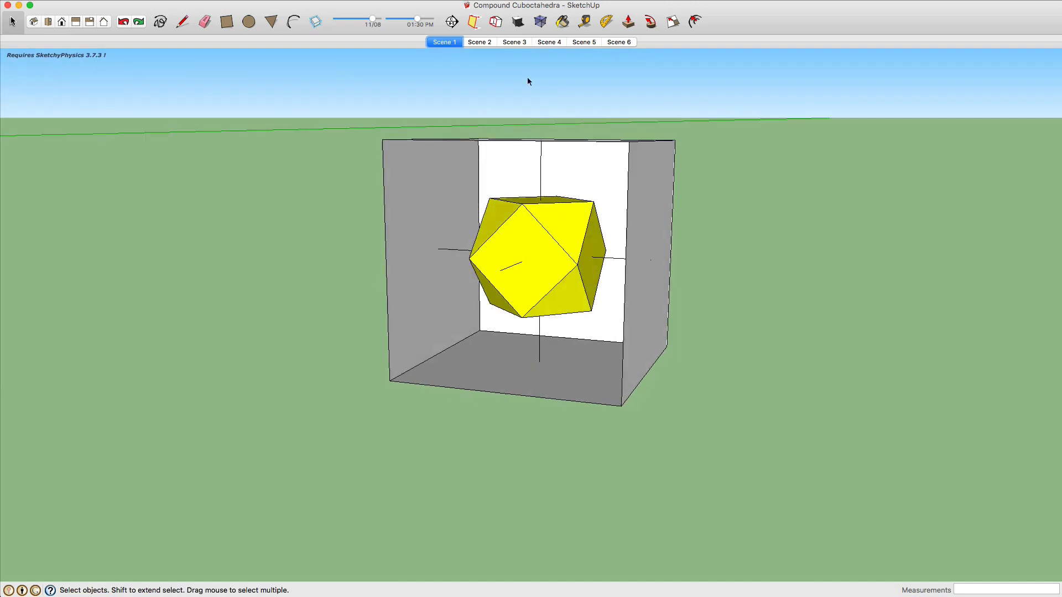
In the Compound Cuboctahedra model, examine the yellow cuboctahedron and its rotation axes in Scenes 1 and 2, briefly using X-ray view
{"action": "middle_click_drag", "start_coordinate": [575, 288], "coordinate": [551, 87]}
{"action": "left_click", "coordinate": [479, 42]}
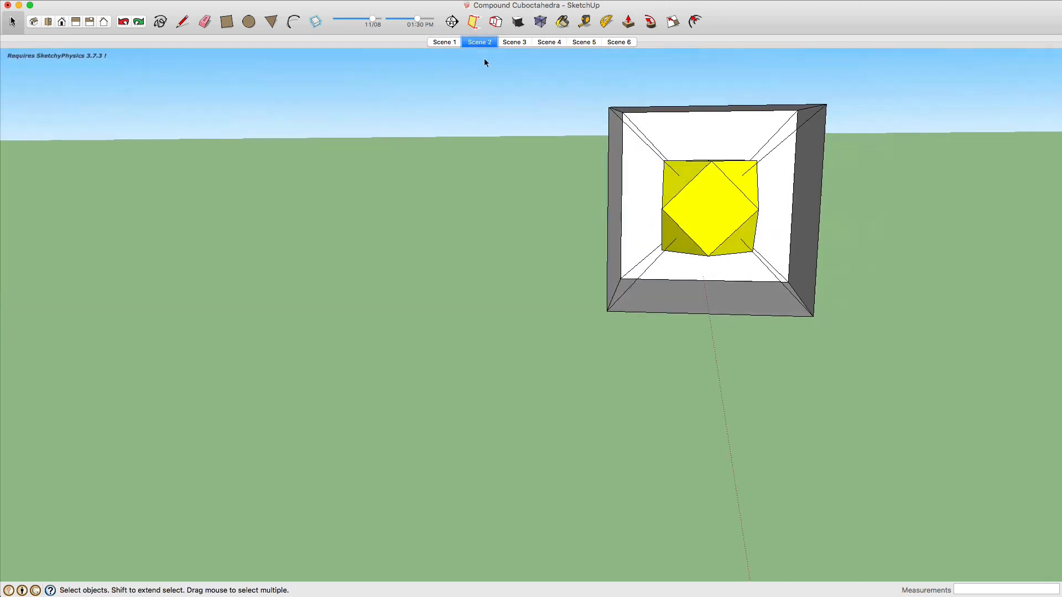
{"action": "left_click", "coordinate": [540, 21]}
{"action": "middle_click_drag", "start_coordinate": [530, 237], "coordinate": [495, 97]}
{"action": "left_click", "coordinate": [540, 21]}
{"action": "middle_click_drag", "start_coordinate": [553, 138], "coordinate": [681, 206]}
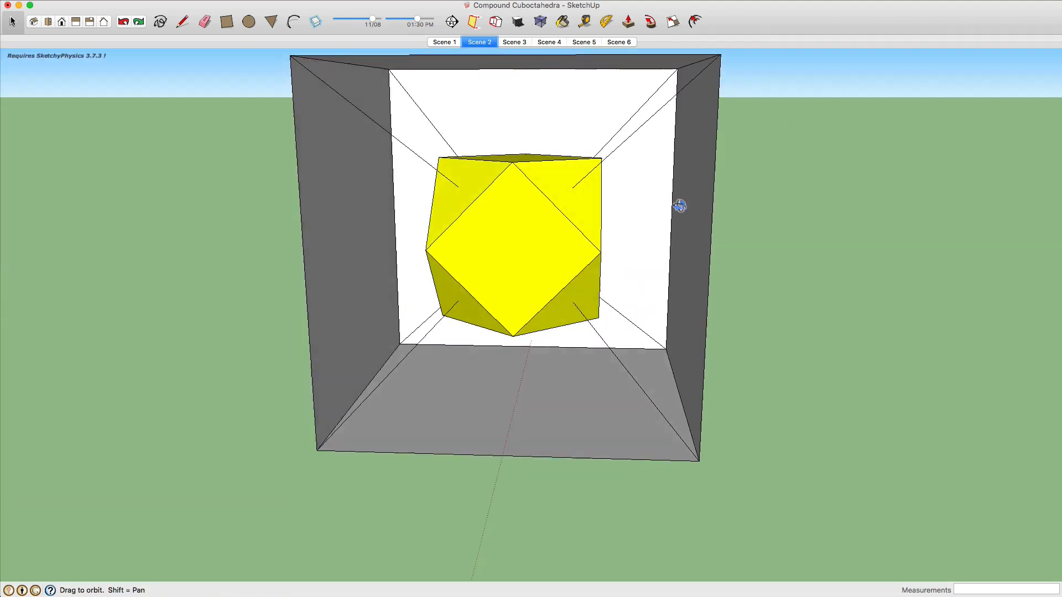
{"action": "scroll", "coordinate": [680, 206], "scroll_direction": "down", "scroll_amount": 4}
Open Scene 3 and inspect all the axes running through the cube and yellow cuboctahedron in X-ray view
{"action": "left_click", "coordinate": [514, 42]}
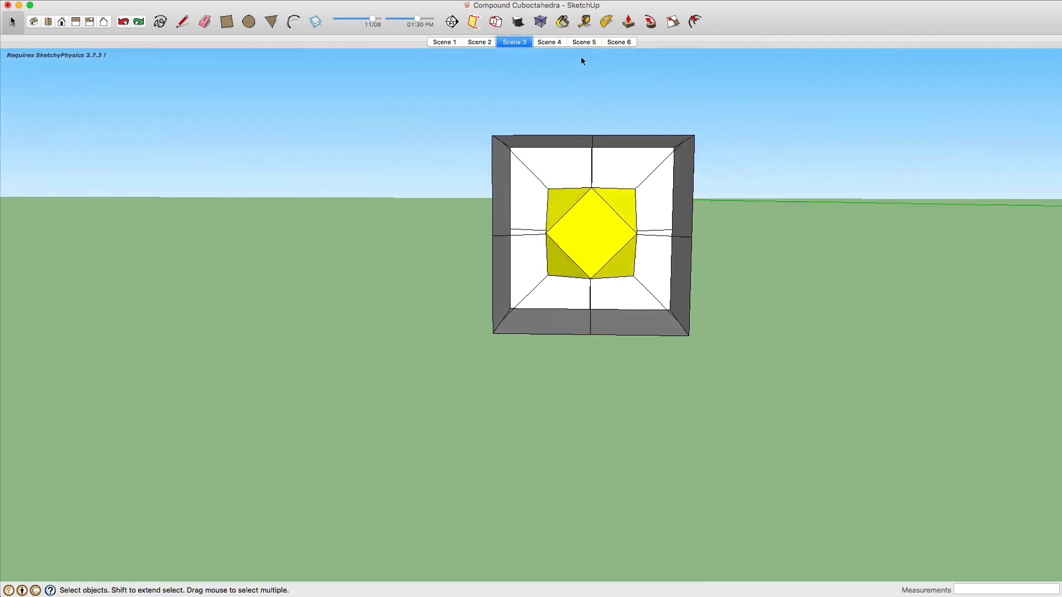
{"action": "middle_click_drag", "start_coordinate": [536, 257], "coordinate": [621, 298]}
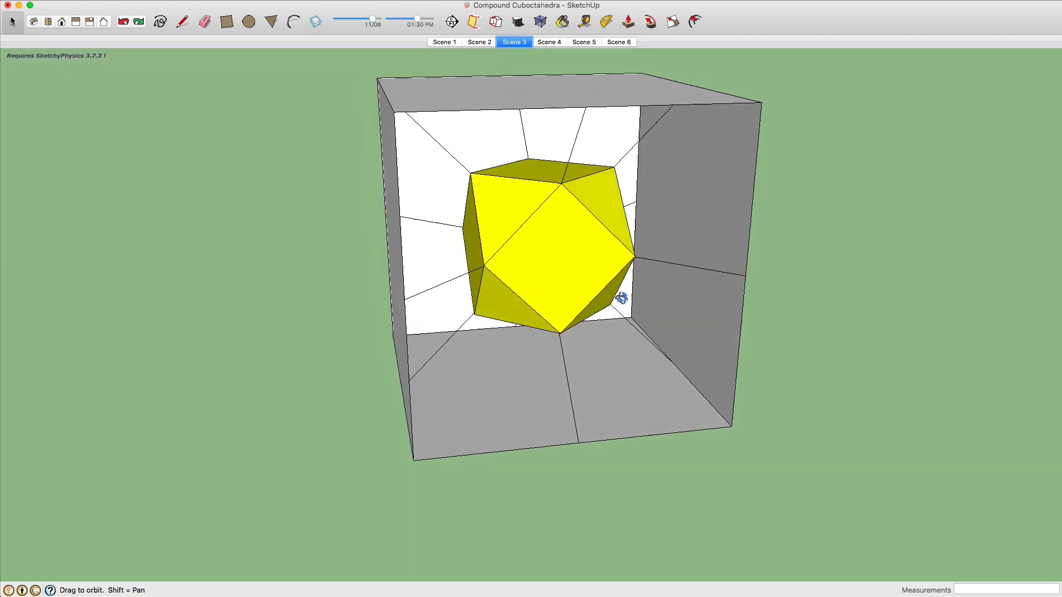
{"action": "left_click", "coordinate": [541, 22]}
{"action": "middle_click_drag", "start_coordinate": [438, 240], "coordinate": [734, 263]}
Examine the spinning cuboctahedra compounds above their pedestals in Scenes 4 and 5 from several sides
{"action": "key", "text": "Page_Down"}
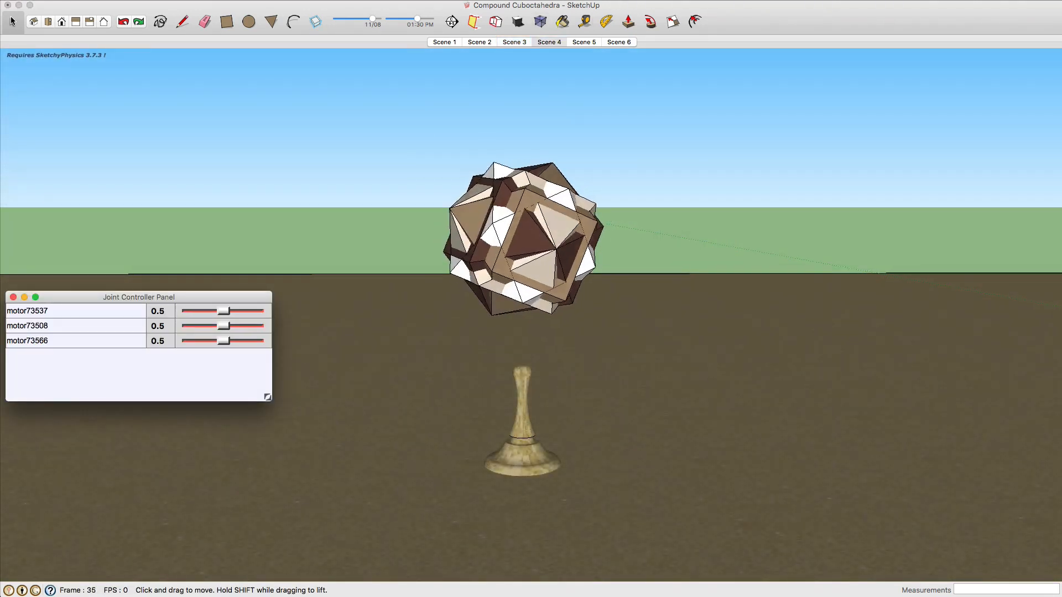
{"action": "left_click", "coordinate": [879, 22]}
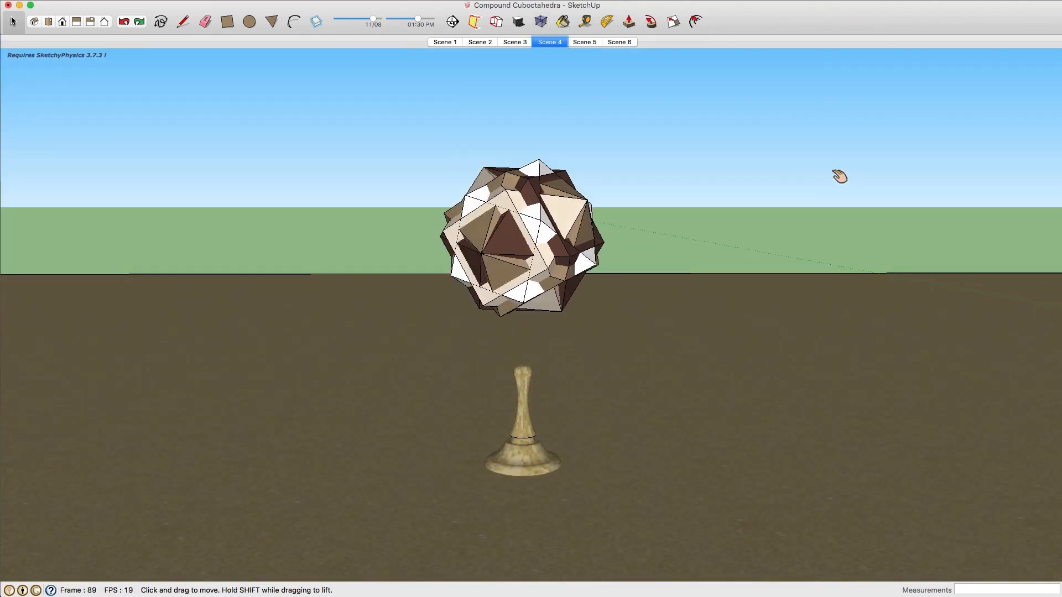
{"action": "middle_click_drag", "start_coordinate": [635, 372], "coordinate": [834, 388]}
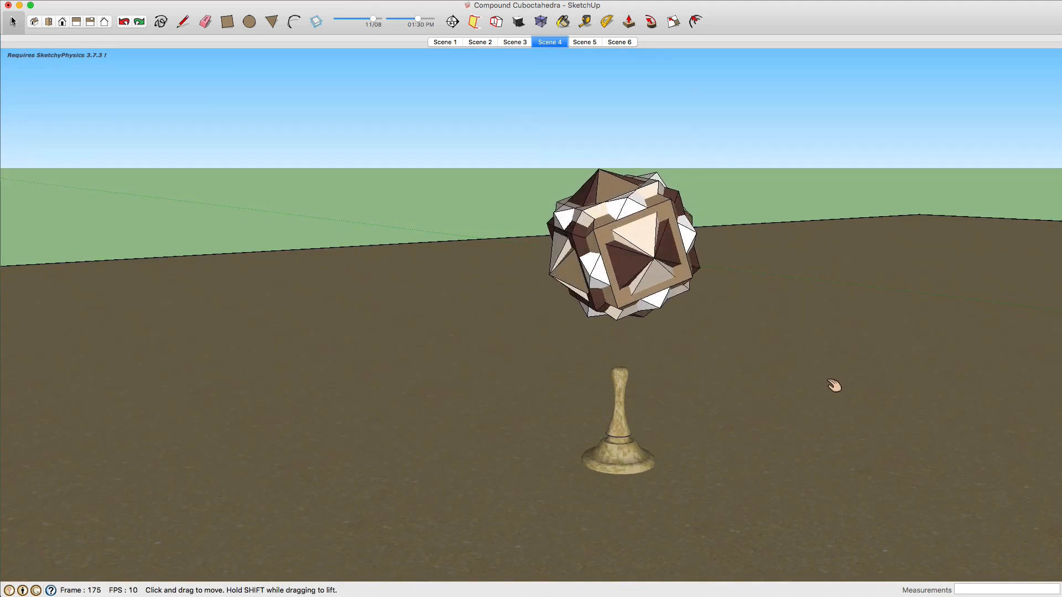
{"action": "middle_click_drag", "start_coordinate": [826, 400], "coordinate": [376, 410]}
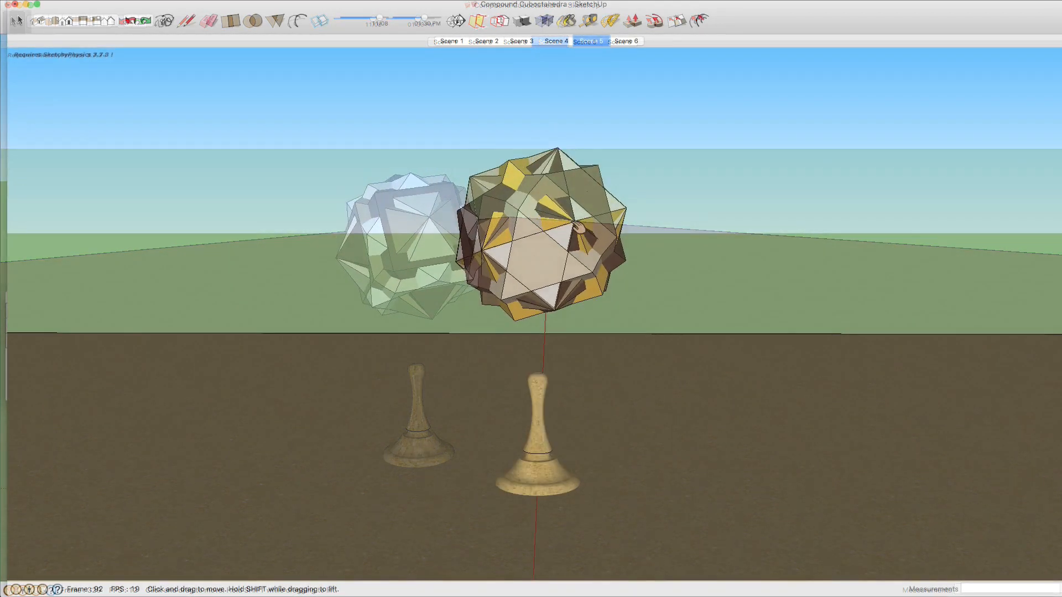
{"action": "middle_click_drag", "start_coordinate": [763, 209], "coordinate": [609, 227]}
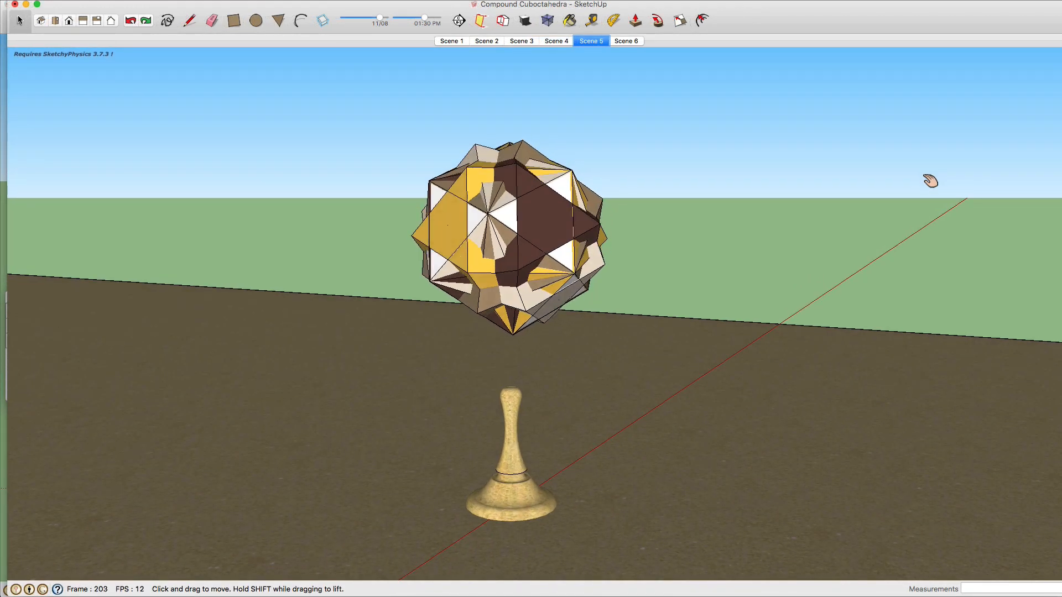
{"action": "mouse_move", "coordinate": [808, 210]}
{"action": "middle_mouse_down"}
{"action": "mouse_move", "coordinate": [687, 197]}
{"action": "mouse_move", "coordinate": [827, 200]}
{"action": "mouse_move", "coordinate": [758, 232]}
{"action": "mouse_move", "coordinate": [700, 225]}
{"action": "middle_mouse_up"}
Open Scene 6 and examine the multicoloured spinning cuboctahedra compound from above and from the side
{"action": "left_click", "coordinate": [626, 41]}
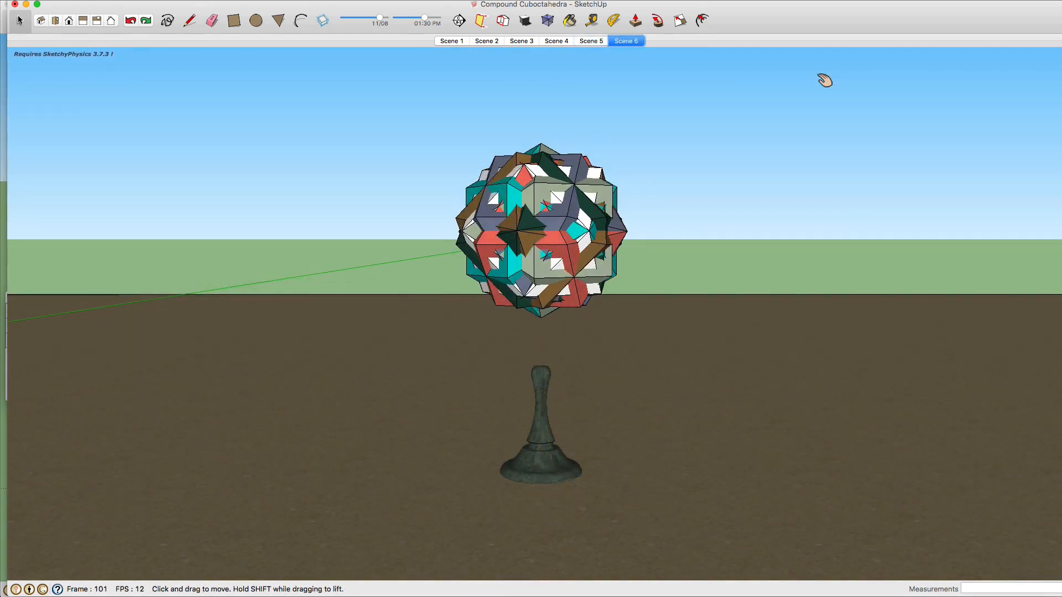
{"action": "middle_click_drag", "start_coordinate": [825, 81], "coordinate": [644, 221]}
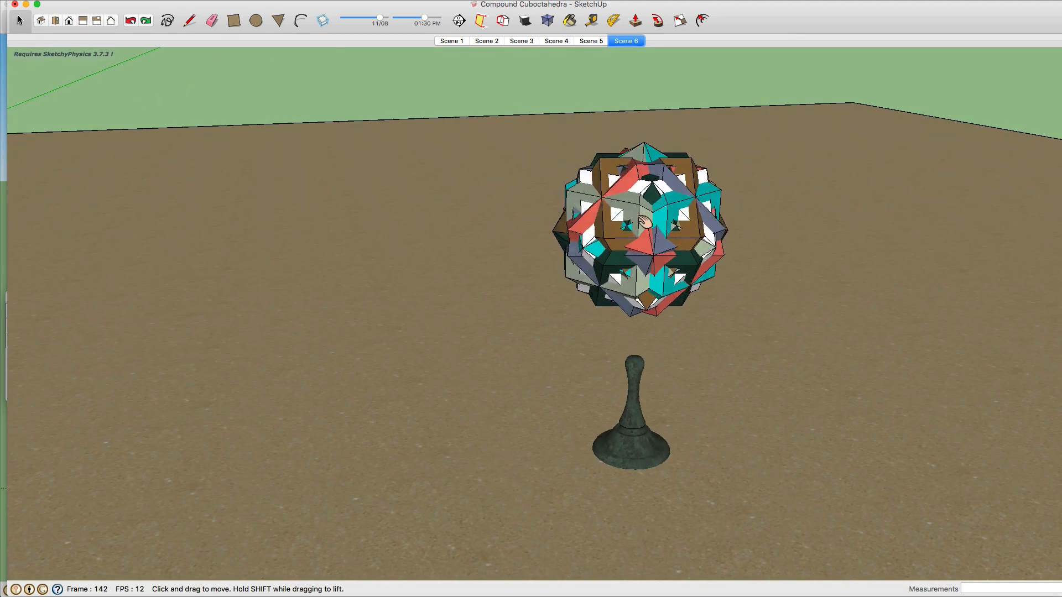
{"action": "scroll", "coordinate": [645, 221], "scroll_direction": "up", "scroll_amount": 3}
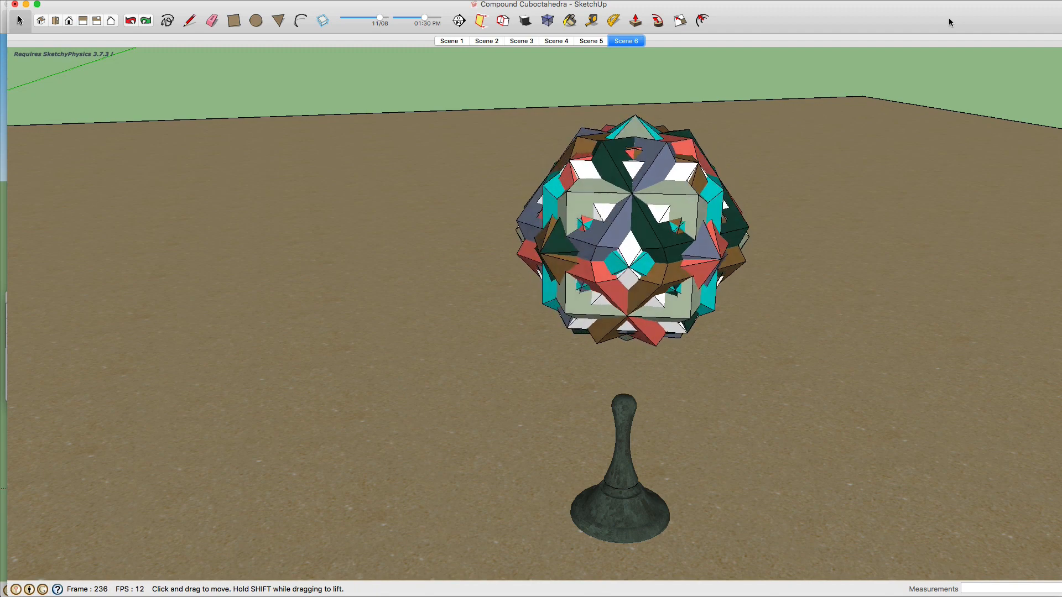
{"action": "middle_click_drag", "start_coordinate": [954, 150], "coordinate": [391, 158]}
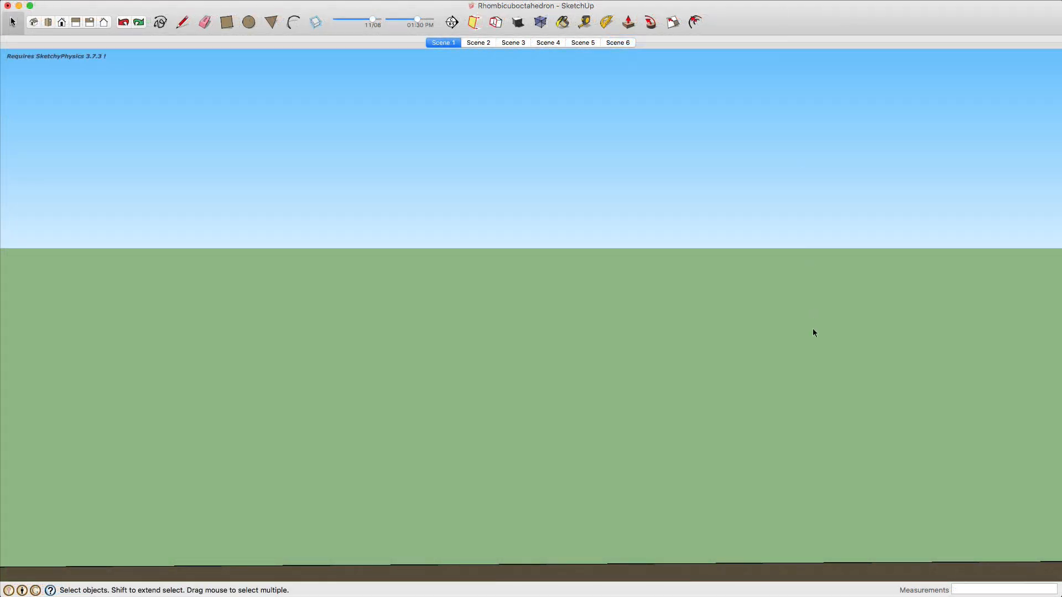
In the Rhombicuboctahedron model, inspect Scene 1's axes through the cube and orange solid with X-ray view, then turn it off
{"action": "middle_click_drag", "start_coordinate": [813, 332], "coordinate": [813, 177]}
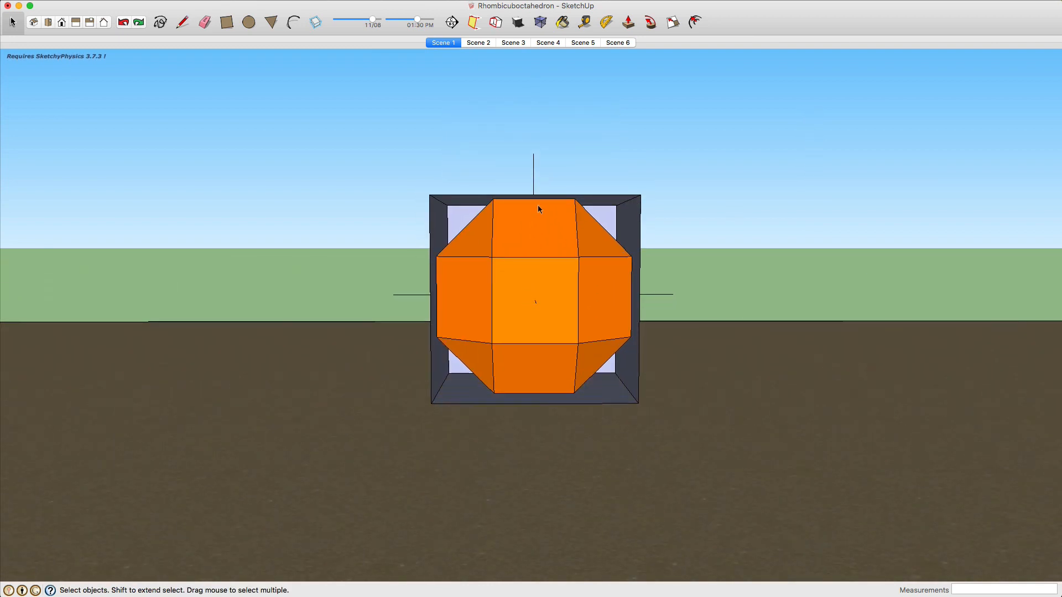
{"action": "left_click", "coordinate": [540, 22]}
{"action": "middle_click_drag", "start_coordinate": [486, 238], "coordinate": [508, 251]}
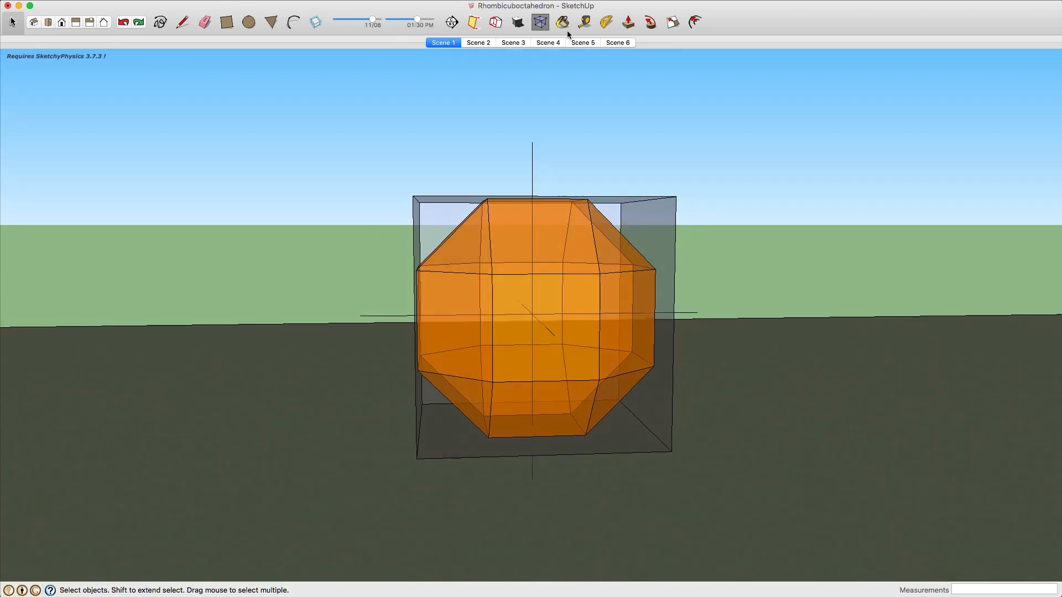
{"action": "left_click", "coordinate": [539, 25]}
Open Scene 2, inspect the diagonal axes through the cube's corners with X-ray view, and turn X-ray off again
{"action": "left_click", "coordinate": [477, 44]}
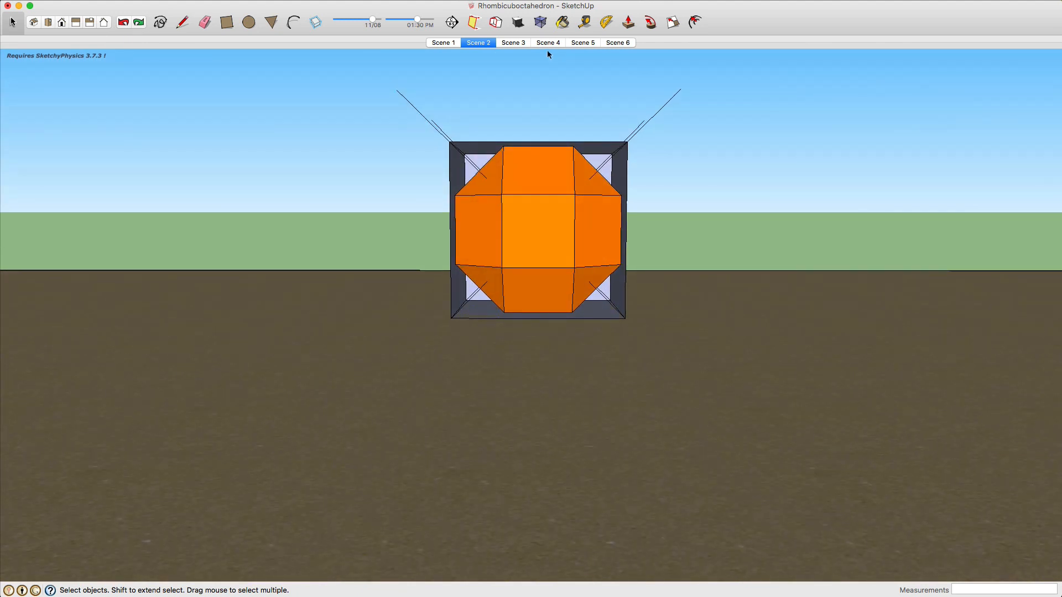
{"action": "middle_click_drag", "start_coordinate": [535, 189], "coordinate": [545, 166]}
{"action": "left_click", "coordinate": [540, 22]}
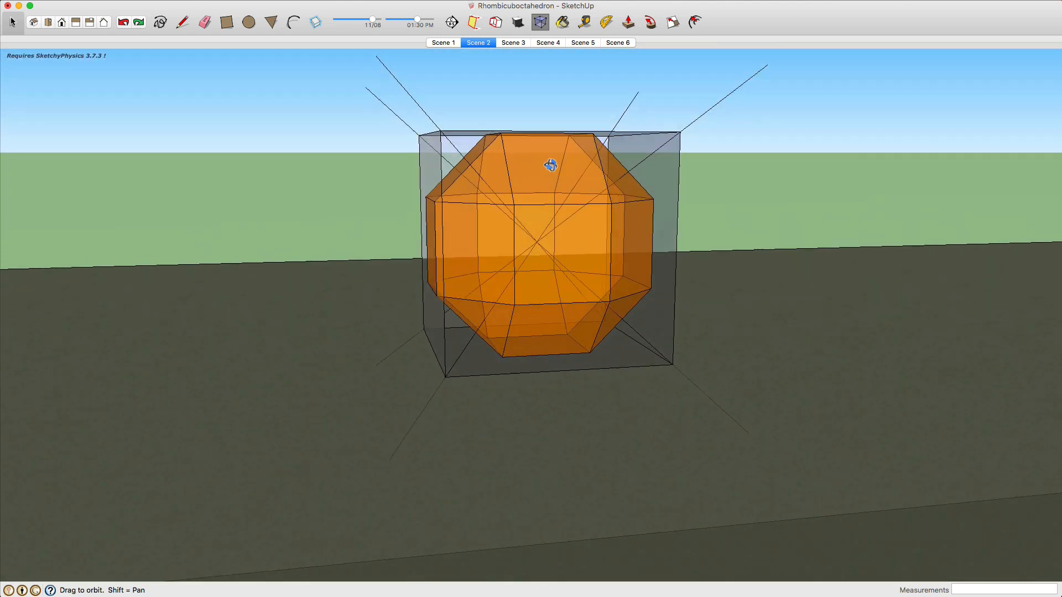
{"action": "left_click", "coordinate": [540, 22]}
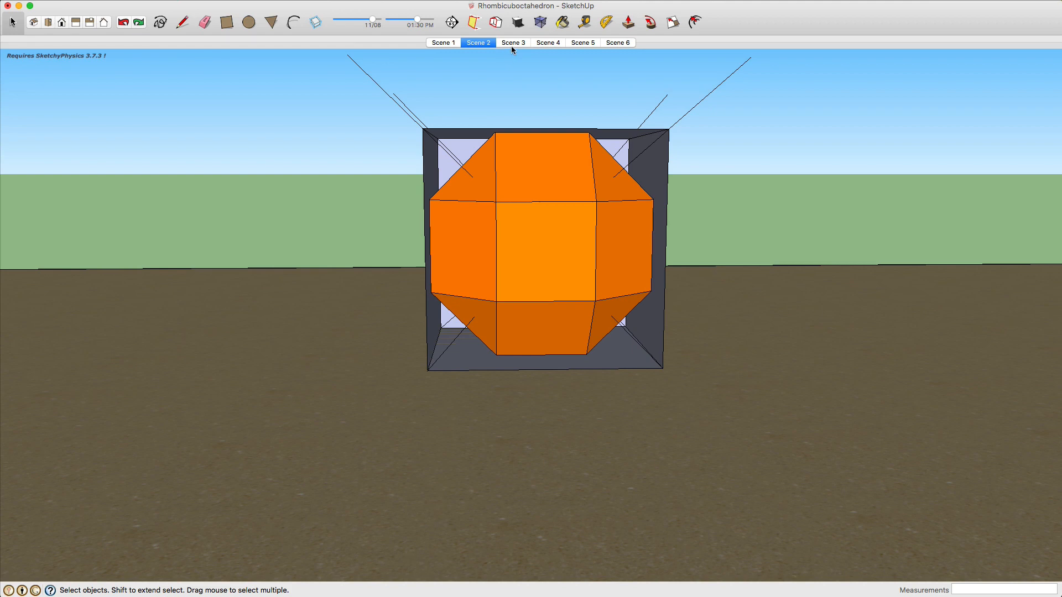
Open Scene 3 and inspect the combined axes through the orange rhombicuboctahedron in X-ray view
{"action": "left_click", "coordinate": [510, 45]}
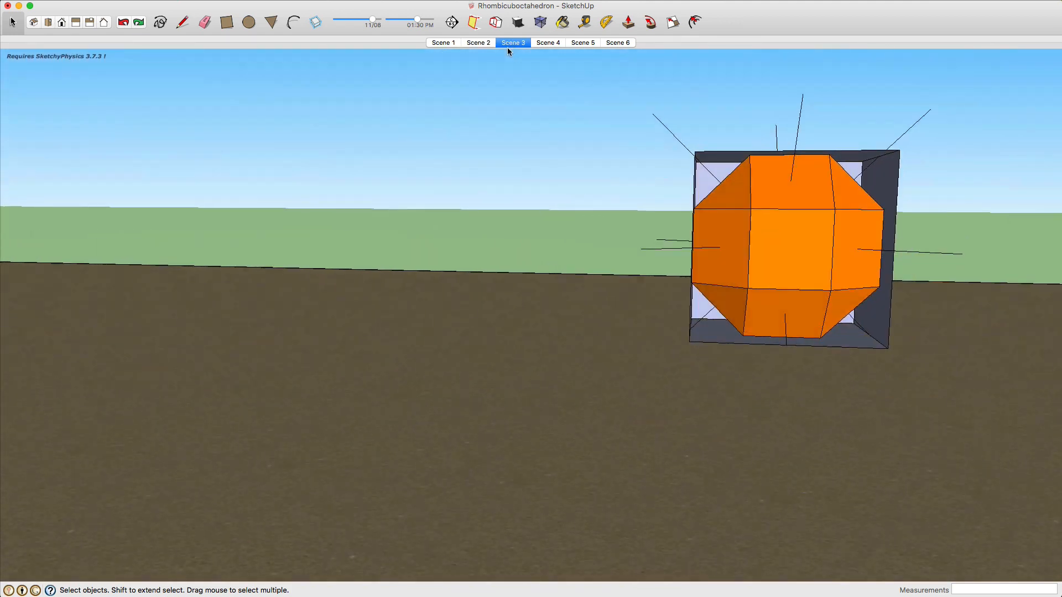
{"action": "mouse_move", "coordinate": [533, 256]}
{"action": "middle_mouse_down"}
{"action": "mouse_move", "coordinate": [597, 260]}
{"action": "mouse_move", "coordinate": [590, 273]}
{"action": "mouse_move", "coordinate": [393, 274]}
{"action": "mouse_move", "coordinate": [426, 204]}
{"action": "mouse_move", "coordinate": [412, 261]}
{"action": "mouse_move", "coordinate": [529, 270]}
{"action": "mouse_move", "coordinate": [532, 260]}
{"action": "middle_mouse_up"}
{"action": "left_click", "coordinate": [539, 26]}
{"action": "left_click_drag", "start_coordinate": [524, 232], "coordinate": [423, 269]}
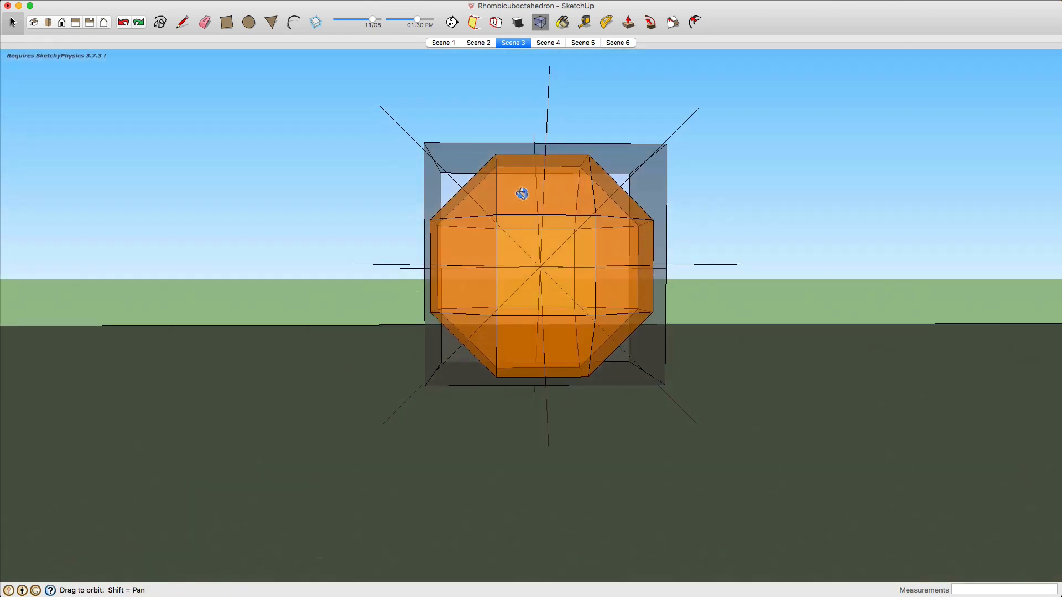
Open Scene 4 and examine the spinning red and yellow rhombicuboctahedra compound at close range
{"action": "left_click", "coordinate": [547, 43]}
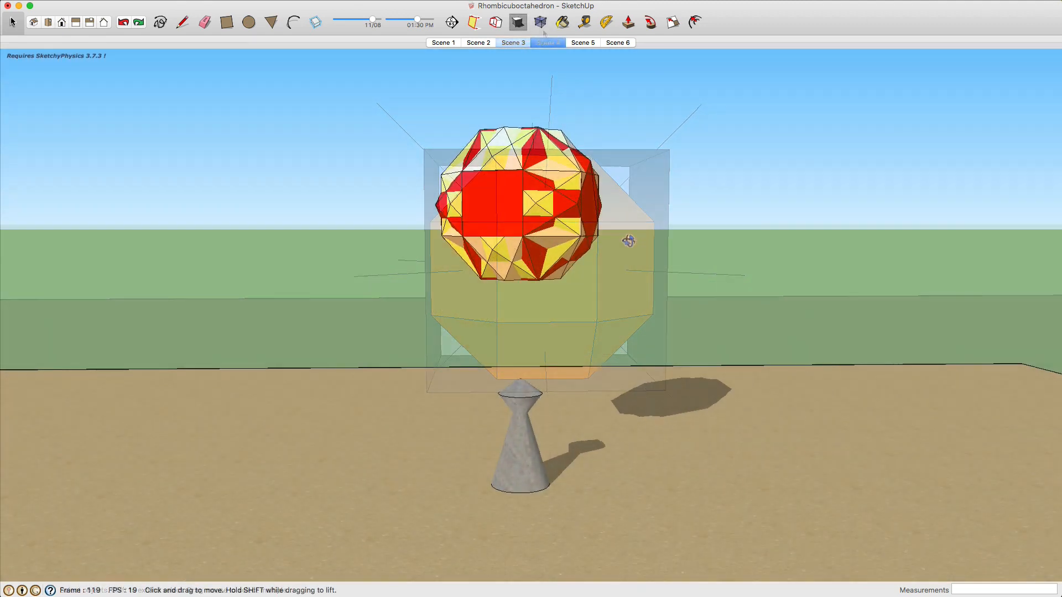
{"action": "scroll", "coordinate": [573, 223], "scroll_direction": "up", "scroll_amount": 3}
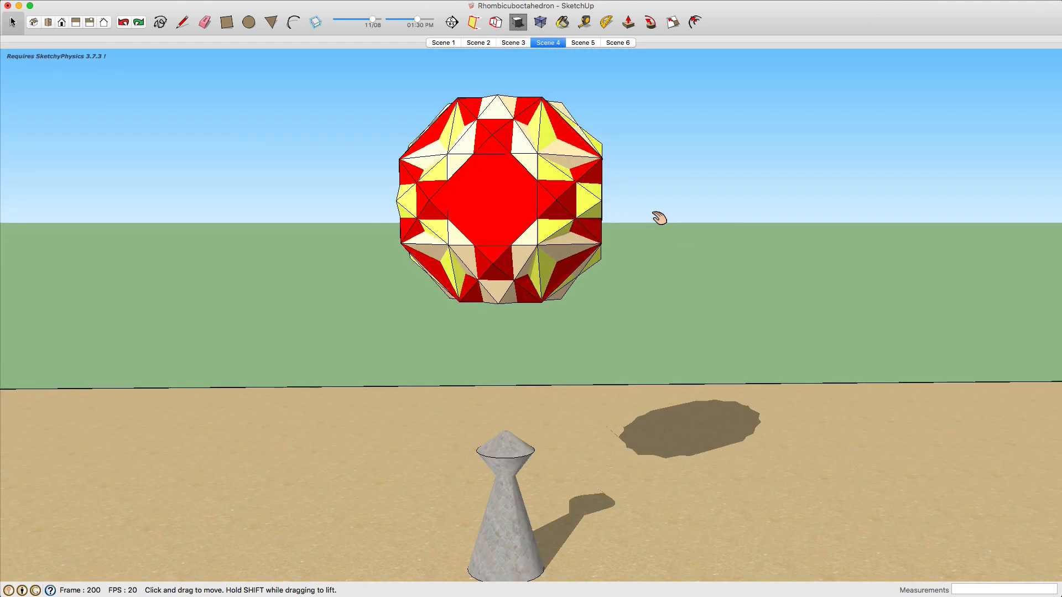
{"action": "middle_click_drag", "start_coordinate": [659, 218], "coordinate": [638, 243]}
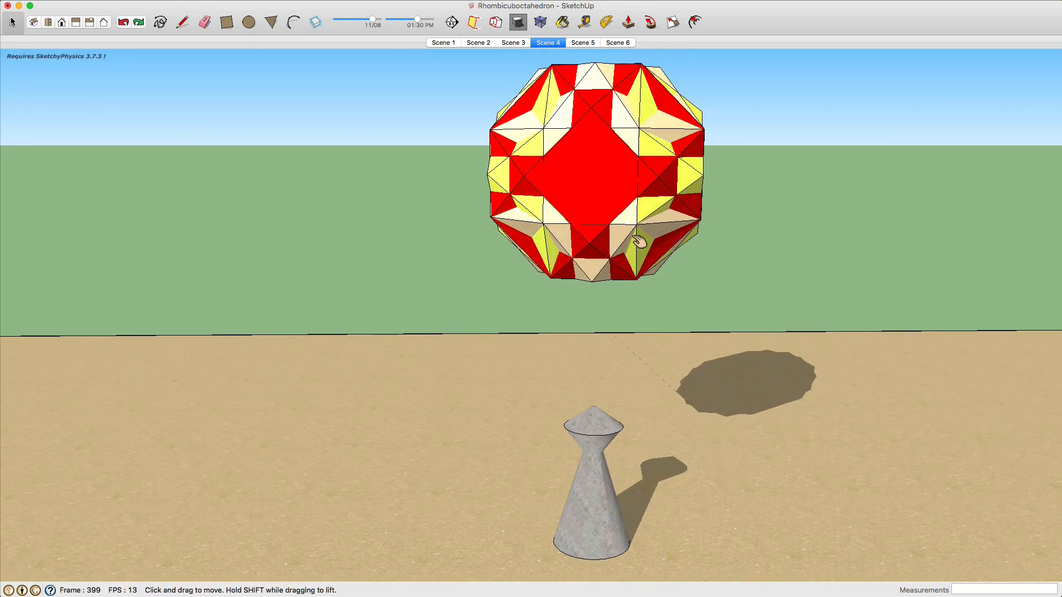
{"action": "scroll", "coordinate": [638, 241], "scroll_direction": "down", "scroll_amount": 3}
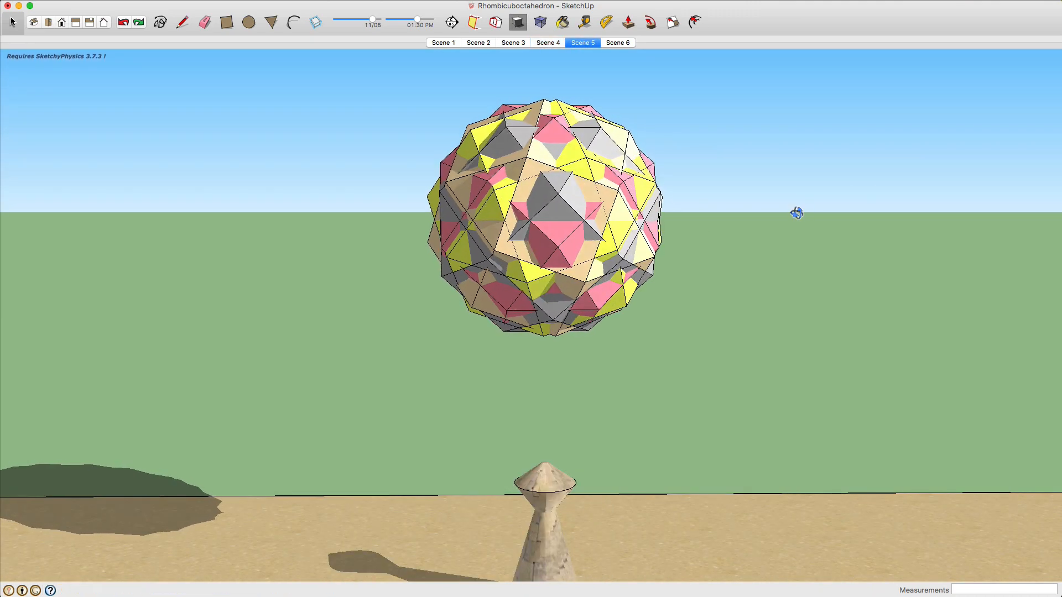
Examine the multicoloured spinning rhombicuboctahedra compounds in Scenes 5 and 6 from several sides
{"action": "middle_click_drag", "start_coordinate": [797, 213], "coordinate": [686, 269]}
{"action": "scroll", "coordinate": [644, 228], "scroll_direction": "down", "scroll_amount": 2}
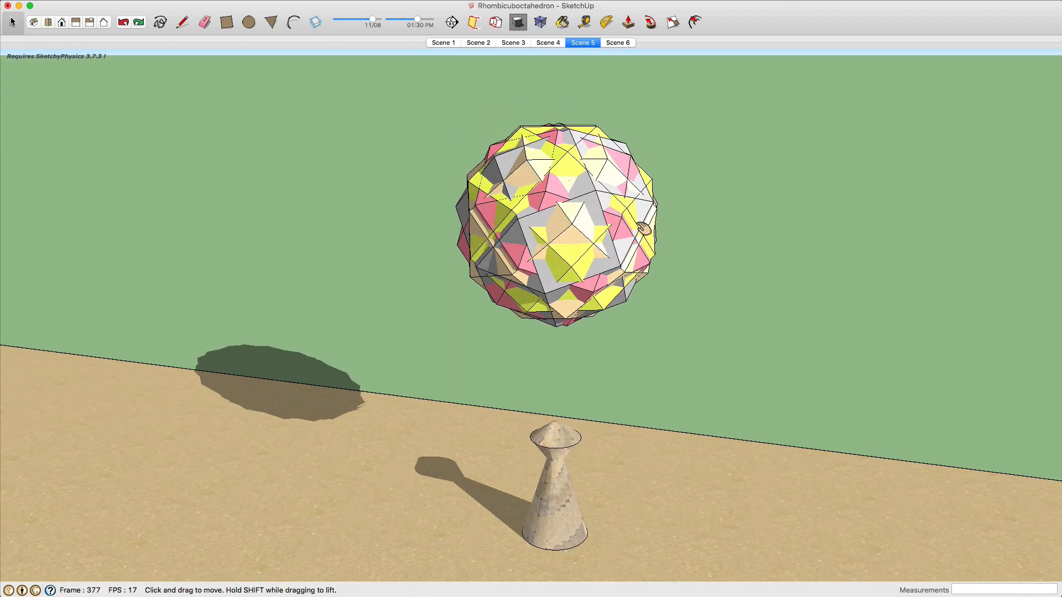
{"action": "middle_click_drag", "start_coordinate": [632, 266], "coordinate": [722, 229]}
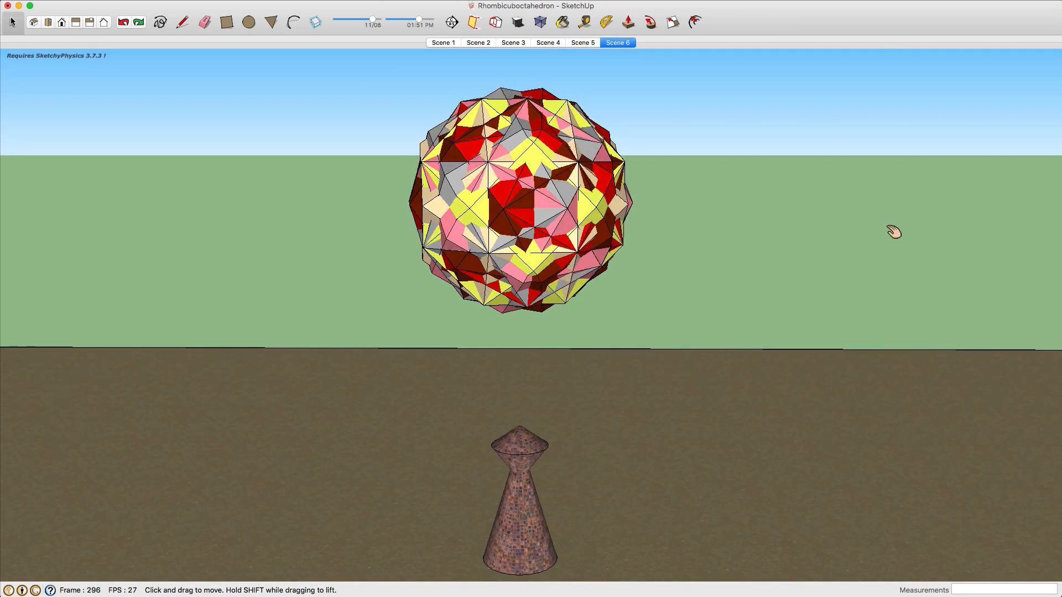
{"action": "middle_click_drag", "start_coordinate": [894, 231], "coordinate": [809, 254]}
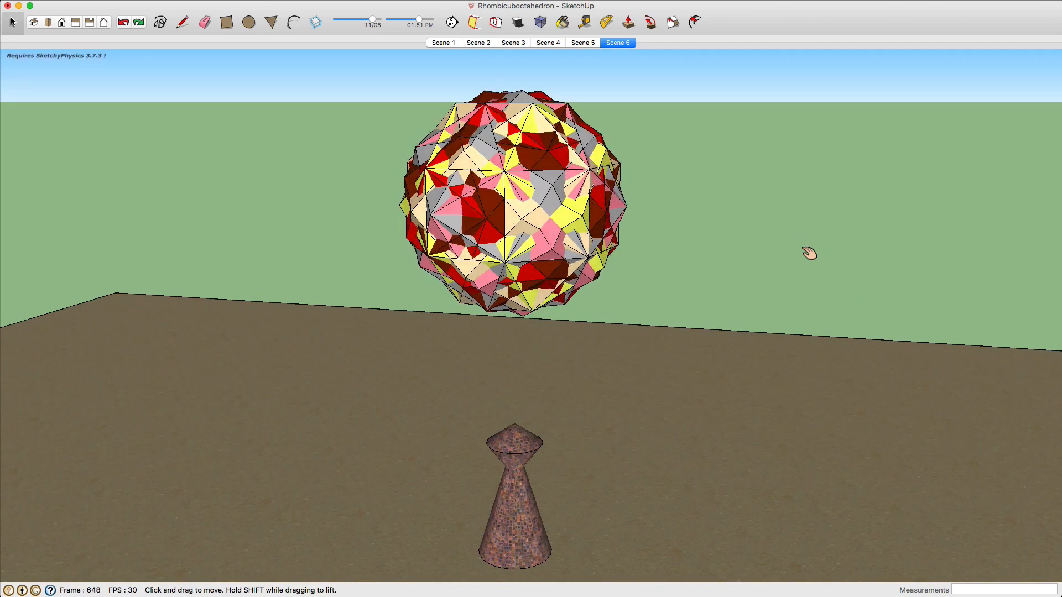
{"action": "middle_click_drag", "start_coordinate": [805, 249], "coordinate": [696, 259]}
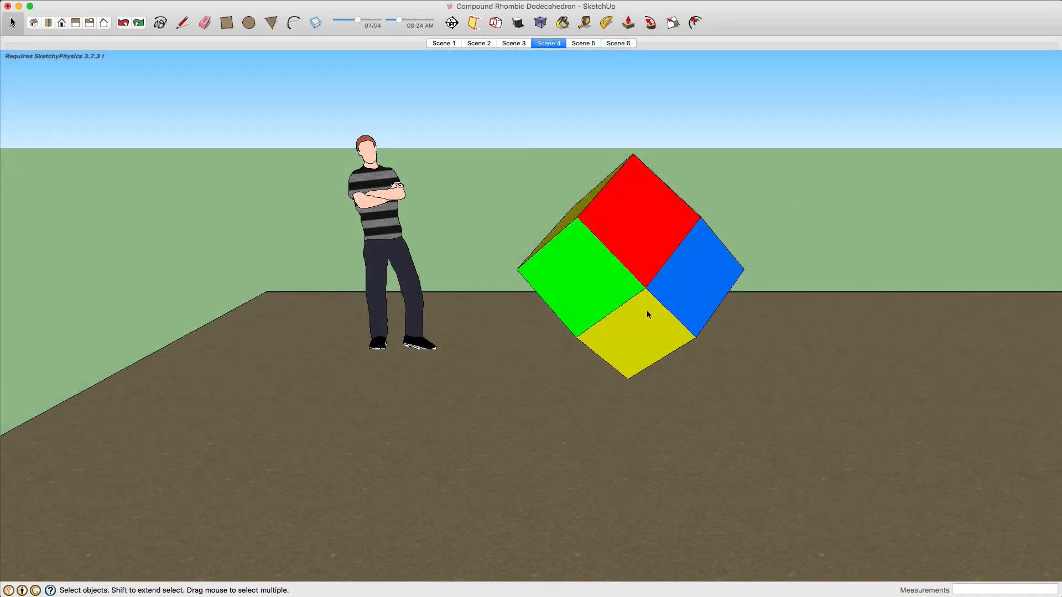
In Scene 4 of the Compound Rhombic Dodecahedron model, rotate the coloured rhombic dodecahedron with the Move tool and view its faces
{"action": "left_click", "coordinate": [646, 310]}
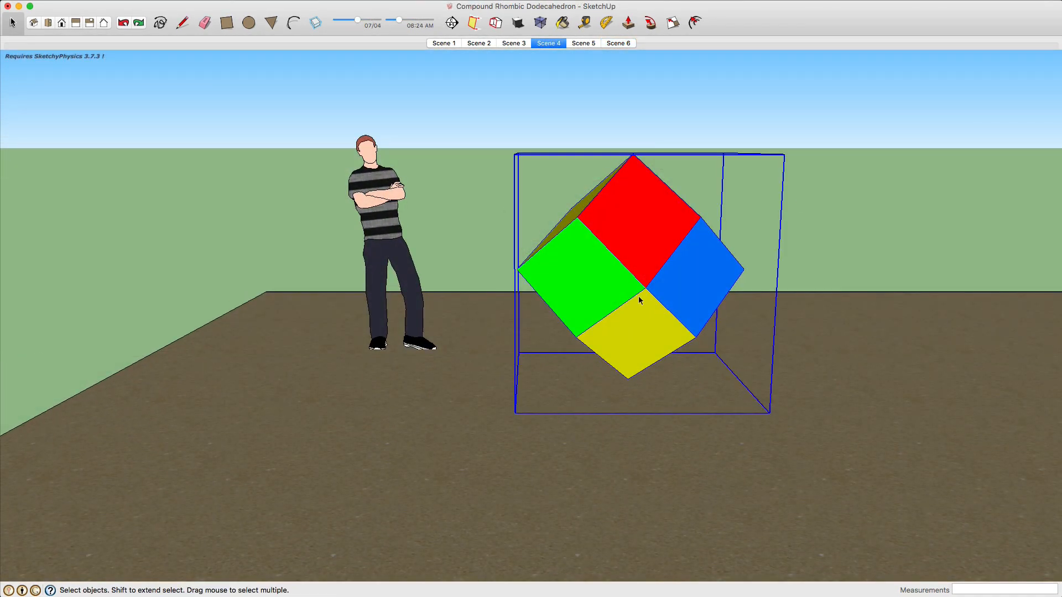
{"action": "key", "text": "m"}
{"action": "left_click", "coordinate": [752, 287]}
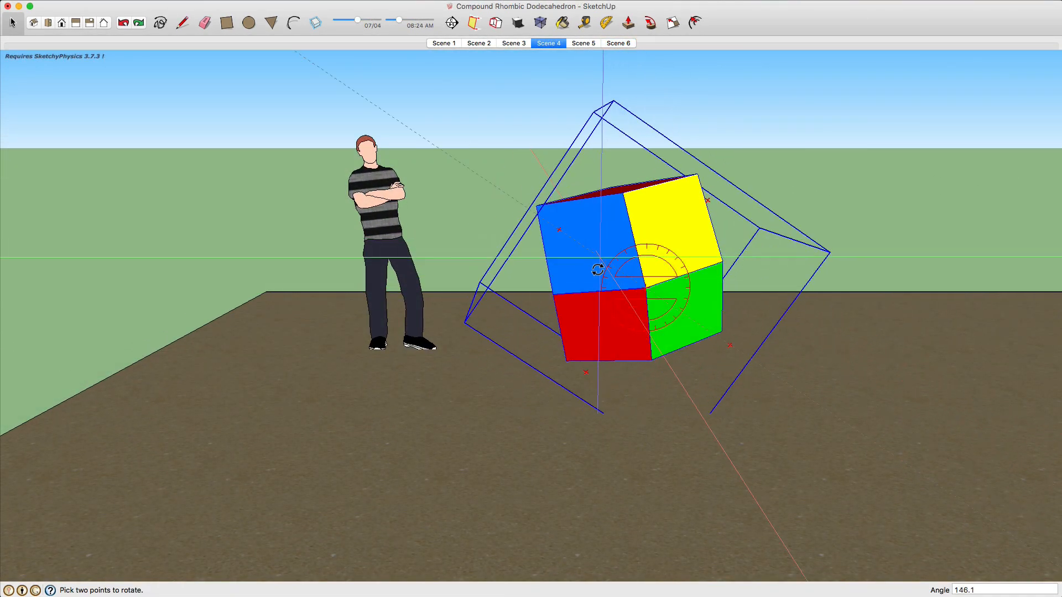
{"action": "middle_click_drag", "start_coordinate": [652, 249], "coordinate": [713, 299]}
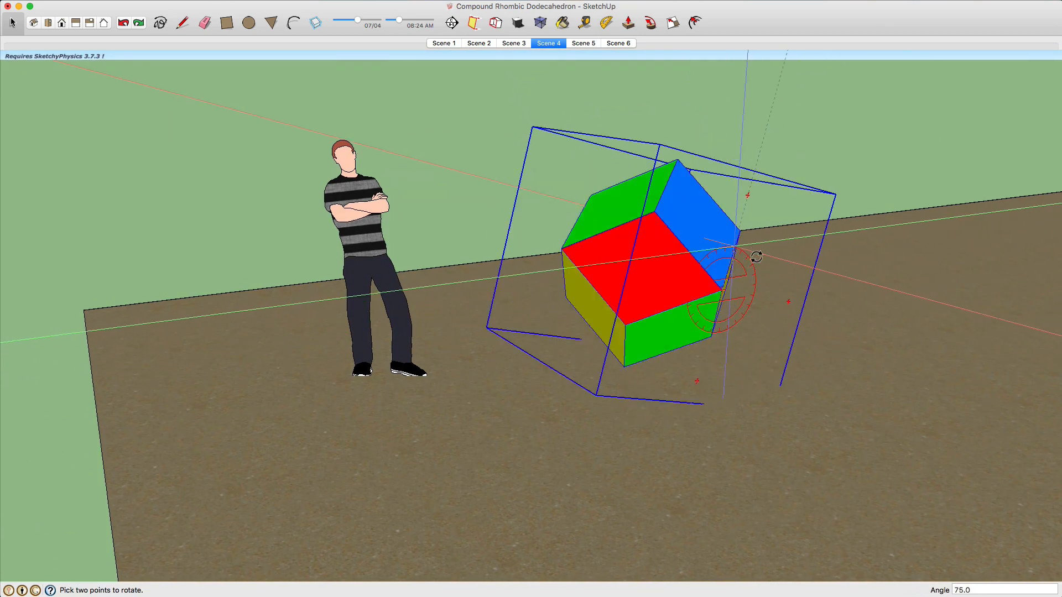
{"action": "middle_click_drag", "start_coordinate": [774, 277], "coordinate": [437, 323]}
{"action": "key", "text": "space"}
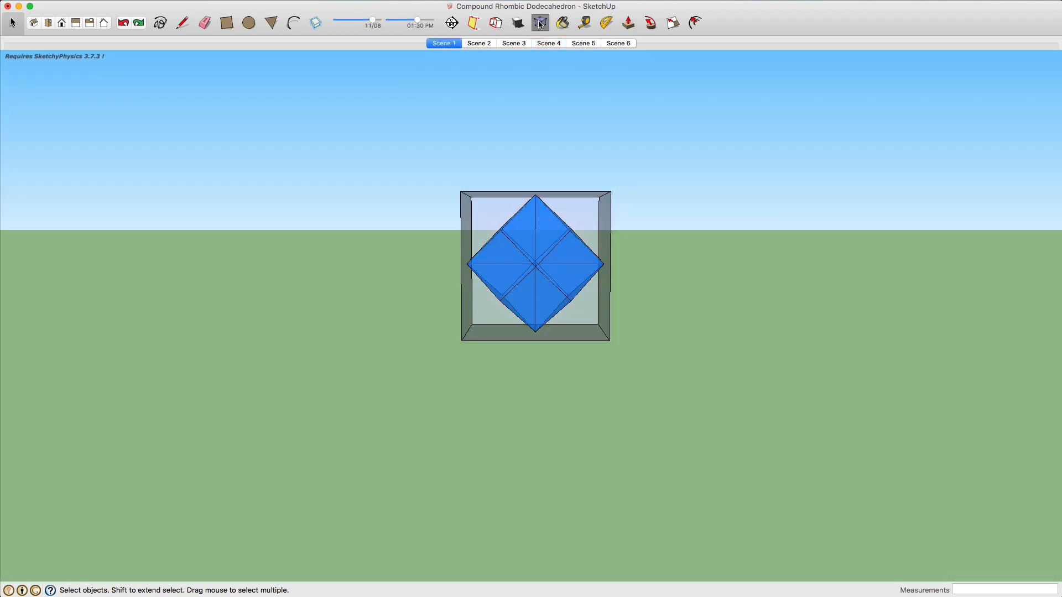
Examine the blue rhombic dodecahedron inside its cube in Scene 1 at close range, then end the X-ray view
{"action": "scroll", "coordinate": [514, 247], "scroll_direction": "up", "scroll_amount": 5}
{"action": "mouse_move", "coordinate": [514, 247]}
{"action": "middle_mouse_down"}
{"action": "mouse_move", "coordinate": [689, 297]}
{"action": "mouse_move", "coordinate": [685, 254]}
{"action": "mouse_move", "coordinate": [500, 332]}
{"action": "mouse_move", "coordinate": [334, 241]}
{"action": "mouse_move", "coordinate": [306, 239]}
{"action": "mouse_move", "coordinate": [268, 349]}
{"action": "mouse_move", "coordinate": [644, 353]}
{"action": "mouse_move", "coordinate": [713, 251]}
{"action": "mouse_move", "coordinate": [711, 278]}
{"action": "mouse_move", "coordinate": [706, 214]}
{"action": "mouse_move", "coordinate": [527, 262]}
{"action": "middle_mouse_up"}
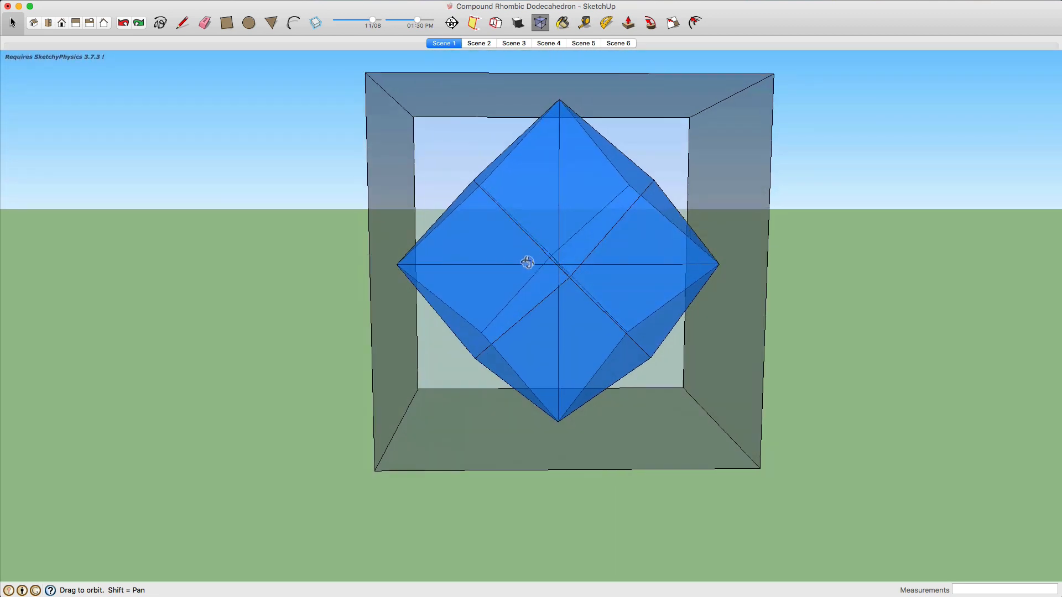
{"action": "left_click", "coordinate": [548, 24]}
Open Scene 2 and inspect the corner-to-corner axes through the blue rhombic dodecahedron in X-ray view
{"action": "left_click", "coordinate": [478, 44]}
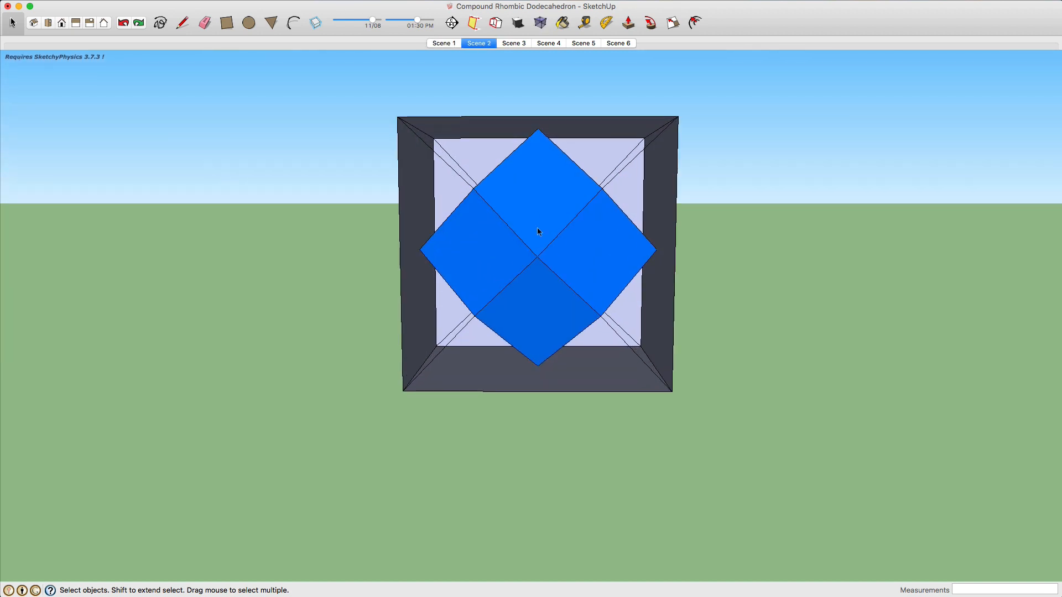
{"action": "left_click", "coordinate": [548, 25]}
{"action": "middle_click_drag", "start_coordinate": [538, 315], "coordinate": [540, 275]}
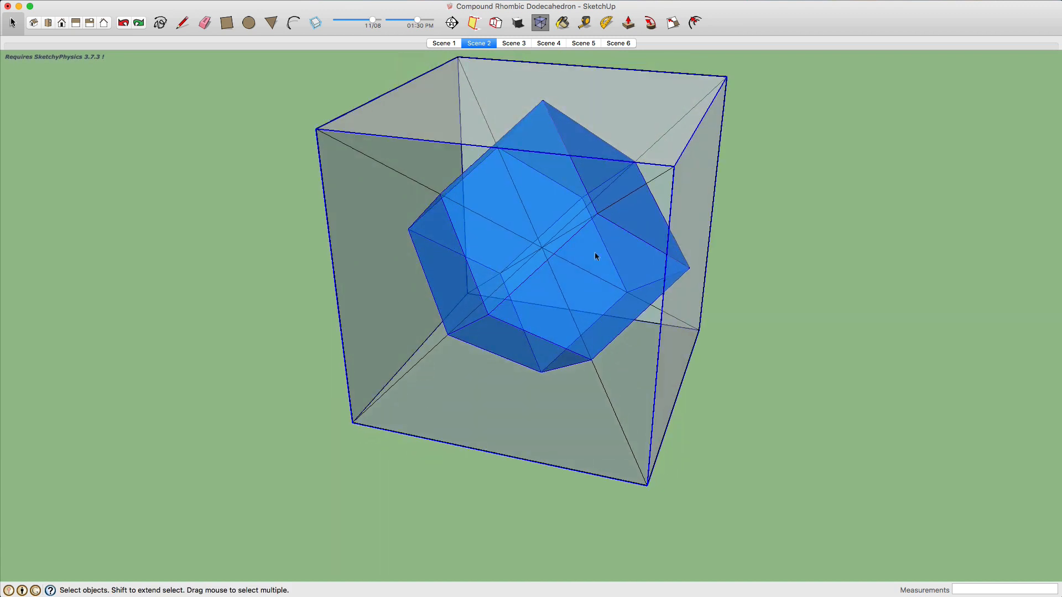
{"action": "middle_click_drag", "start_coordinate": [595, 295], "coordinate": [573, 97]}
Open Scene 3 and inspect the combined axes through the blue rhombic dodecahedron in X-ray view
{"action": "left_click", "coordinate": [513, 44]}
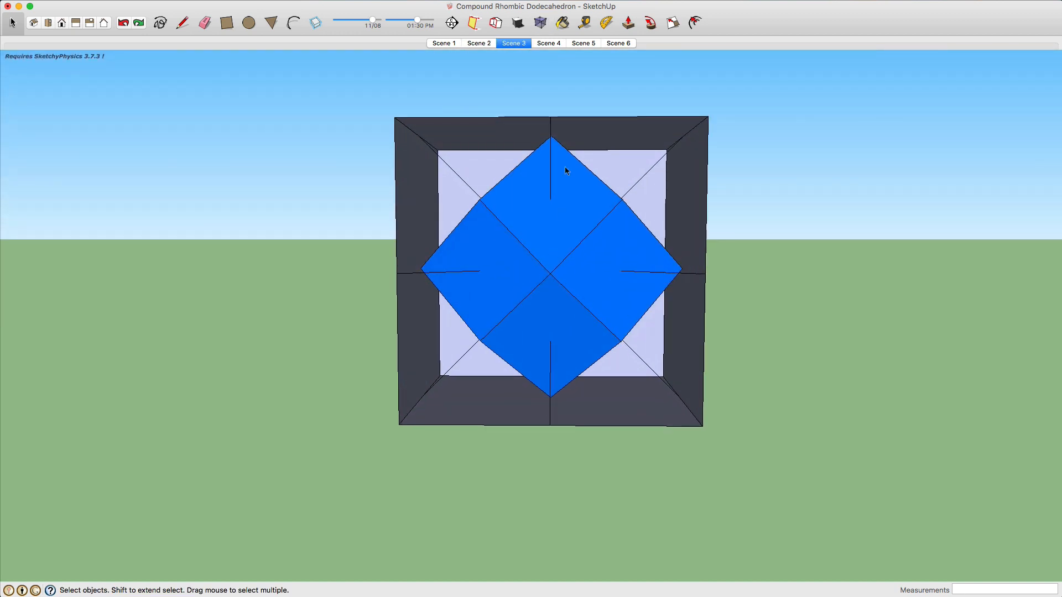
{"action": "left_click", "coordinate": [540, 23]}
{"action": "middle_click_drag", "start_coordinate": [533, 253], "coordinate": [349, 258]}
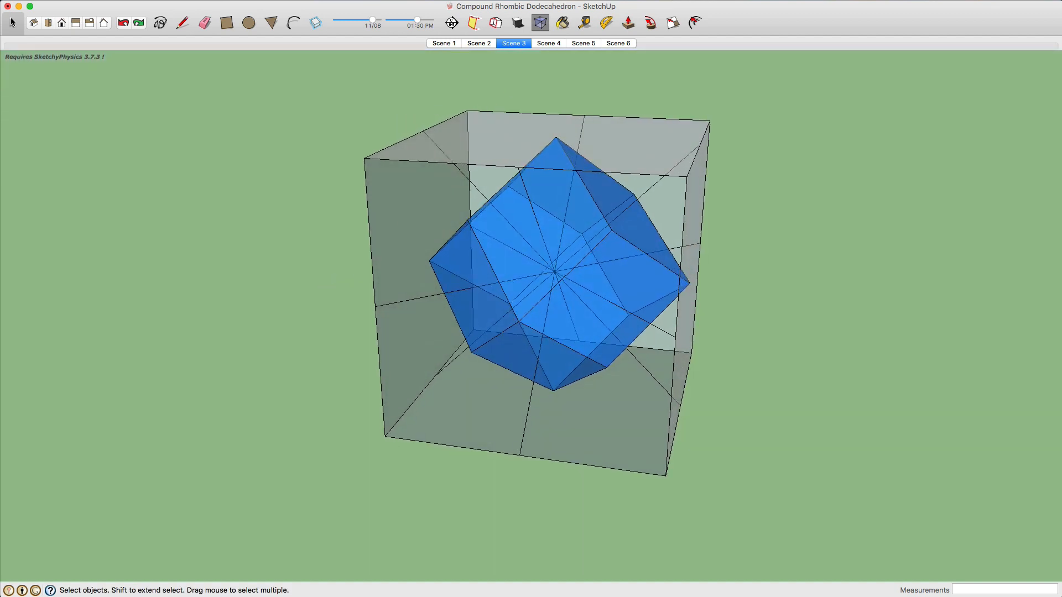
{"action": "left_click", "coordinate": [537, 26]}
Examine the spinning red, blue and tan rhombic dodecahedra compound in Scene 4 from the side and above
{"action": "mouse_move", "coordinate": [575, 205]}
{"action": "middle_mouse_down"}
{"action": "mouse_move", "coordinate": [550, 178]}
{"action": "mouse_move", "coordinate": [754, 190]}
{"action": "mouse_move", "coordinate": [778, 111]}
{"action": "mouse_move", "coordinate": [603, 148]}
{"action": "mouse_move", "coordinate": [497, 225]}
{"action": "mouse_move", "coordinate": [562, 180]}
{"action": "mouse_move", "coordinate": [630, 204]}
{"action": "mouse_move", "coordinate": [660, 195]}
{"action": "mouse_move", "coordinate": [552, 173]}
{"action": "middle_mouse_up"}
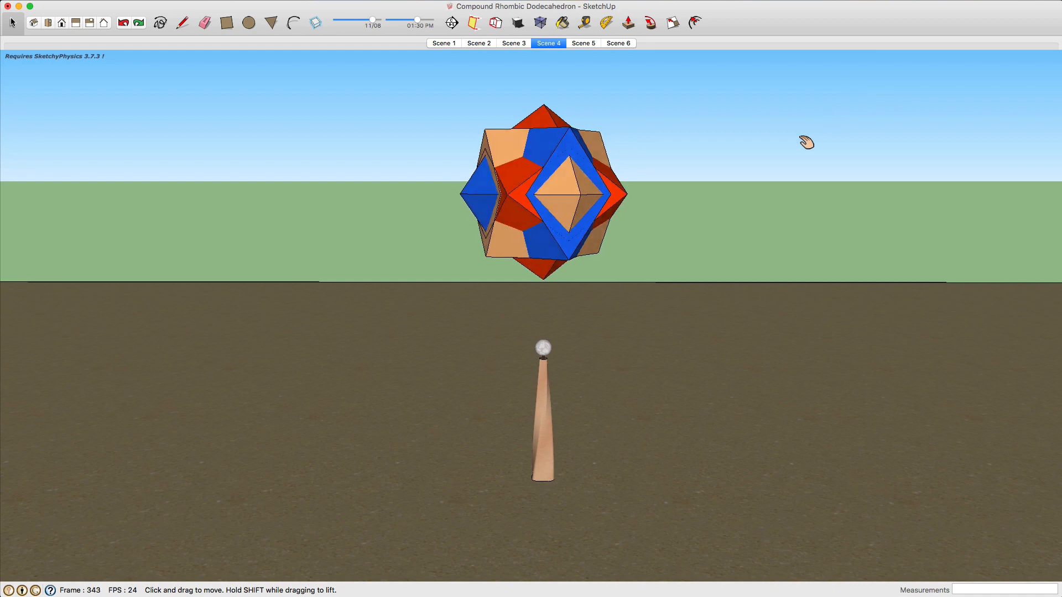
{"action": "middle_click_drag", "start_coordinate": [806, 141], "coordinate": [914, 233]}
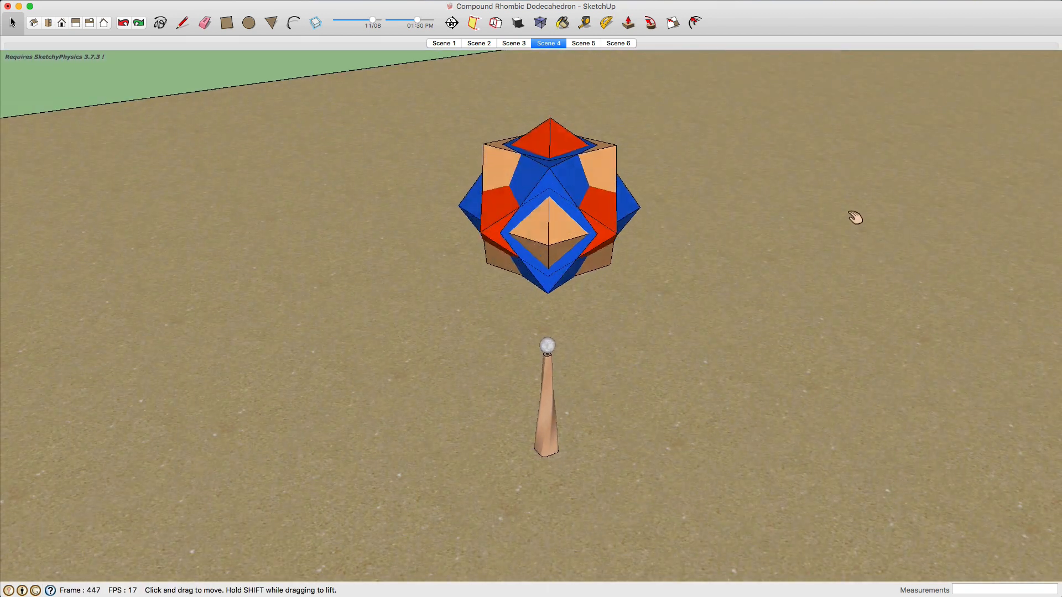
{"action": "middle_click_drag", "start_coordinate": [854, 217], "coordinate": [698, 174]}
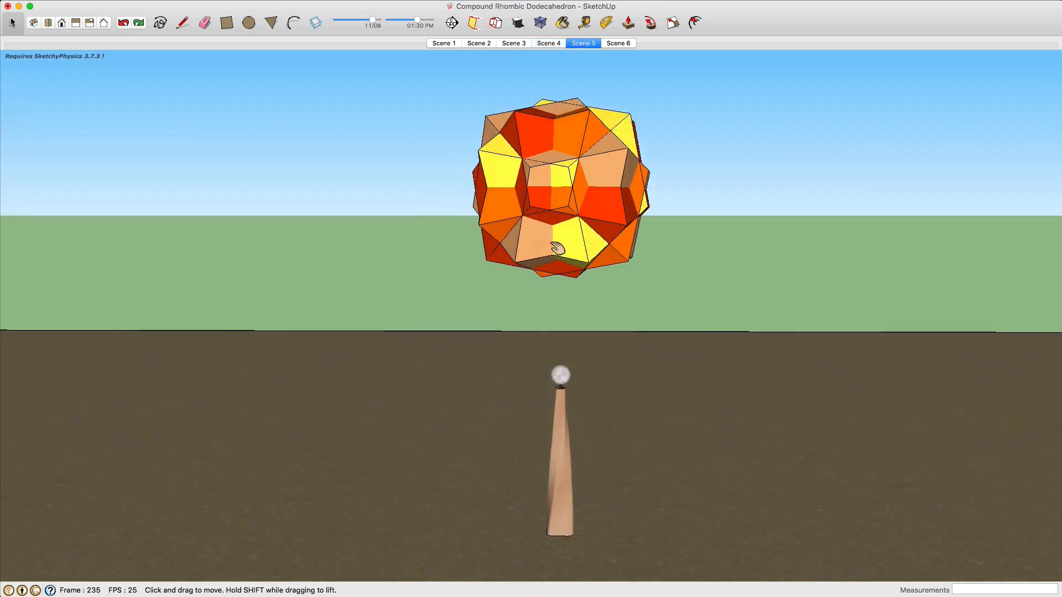
Examine the spinning red, orange, yellow and tan rhombic dodecahedra compound in Scene 5 from several sides
{"action": "middle_click_drag", "start_coordinate": [570, 223], "coordinate": [569, 266]}
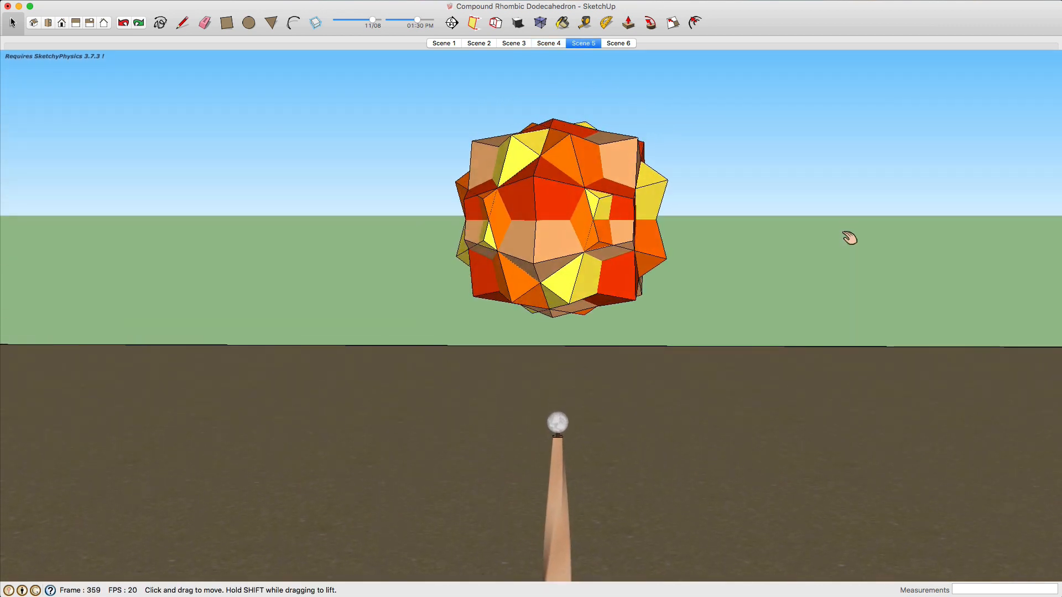
{"action": "middle_click_drag", "start_coordinate": [849, 237], "coordinate": [584, 308]}
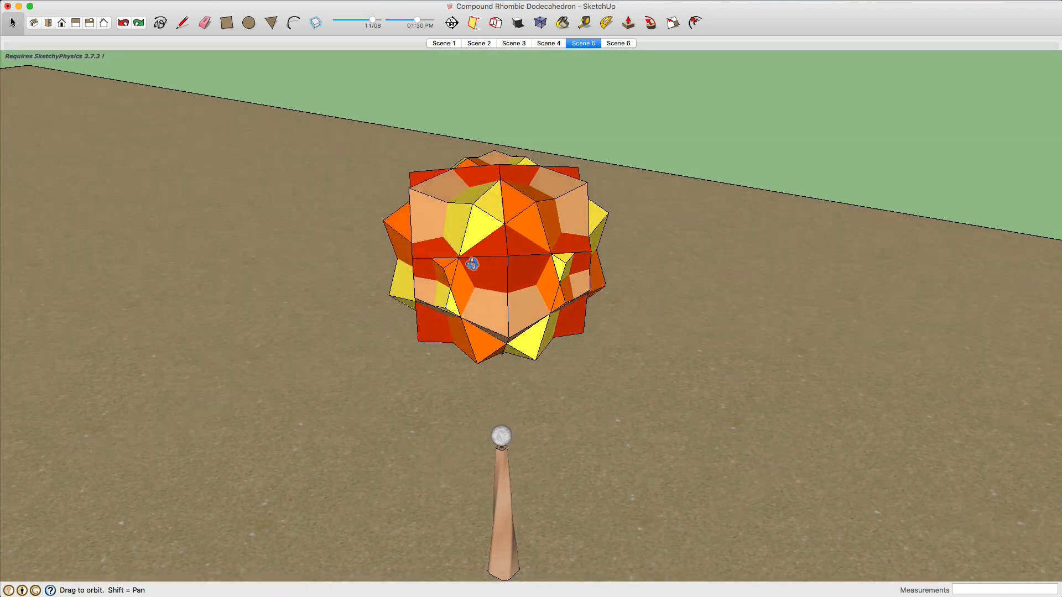
{"action": "middle_click_drag", "start_coordinate": [471, 264], "coordinate": [797, 264]}
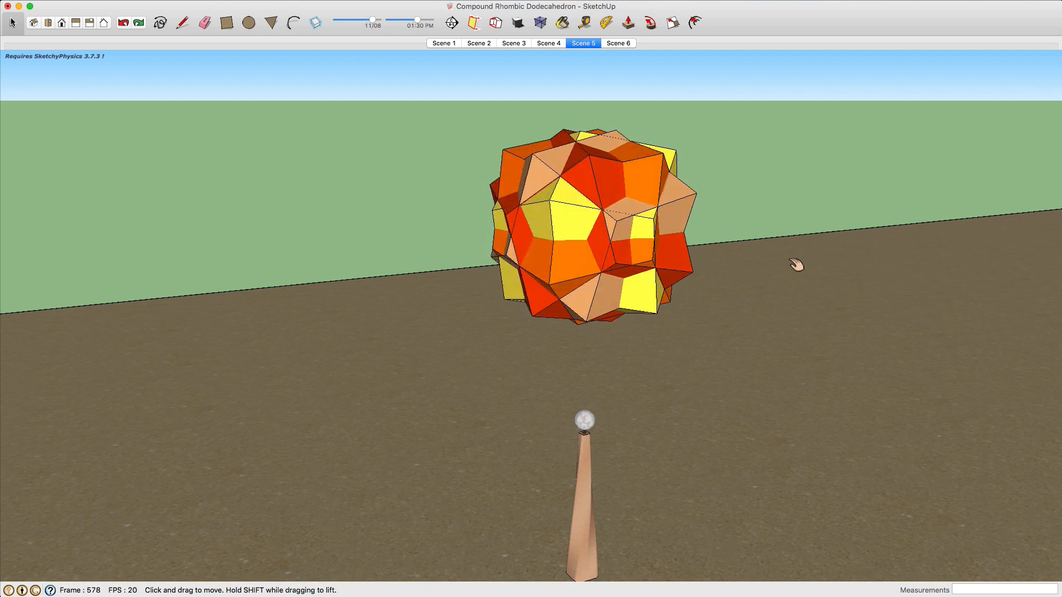
Open Scene 6 and examine the multicoloured spinning rhombic dodecahedra compound from above and from the side
{"action": "key", "text": "Page_Down"}
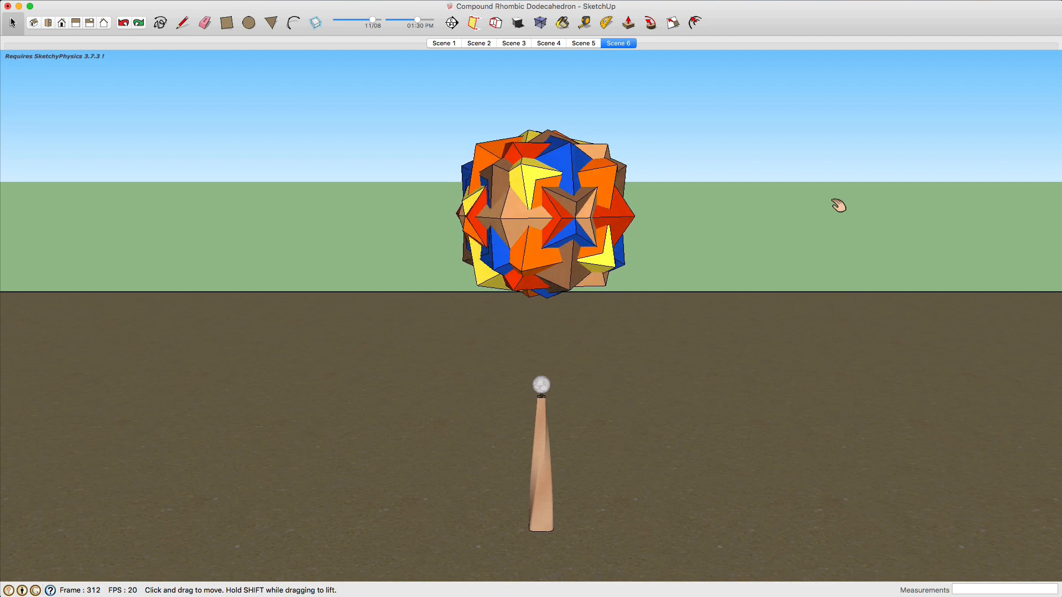
{"action": "middle_click_drag", "start_coordinate": [760, 183], "coordinate": [640, 239]}
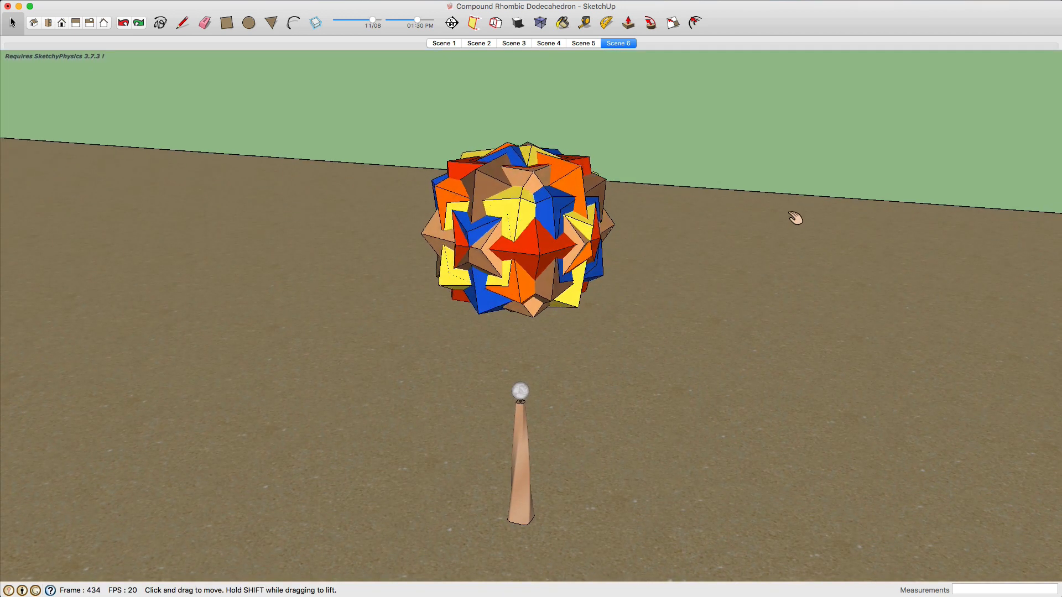
{"action": "middle_click_drag", "start_coordinate": [716, 249], "coordinate": [916, 190]}
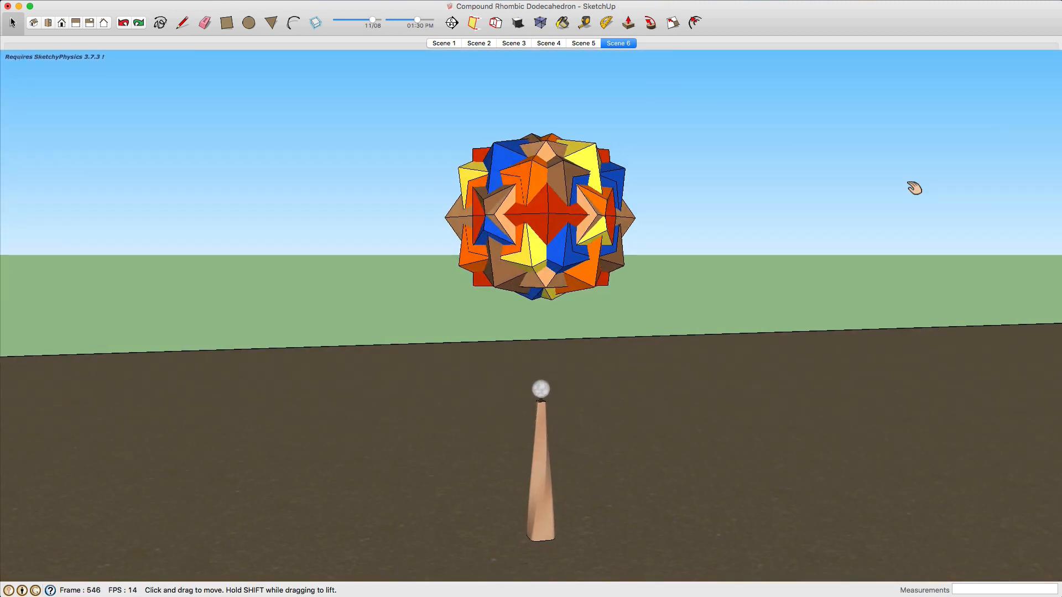
{"action": "middle_click_drag", "start_coordinate": [914, 188], "coordinate": [794, 207]}
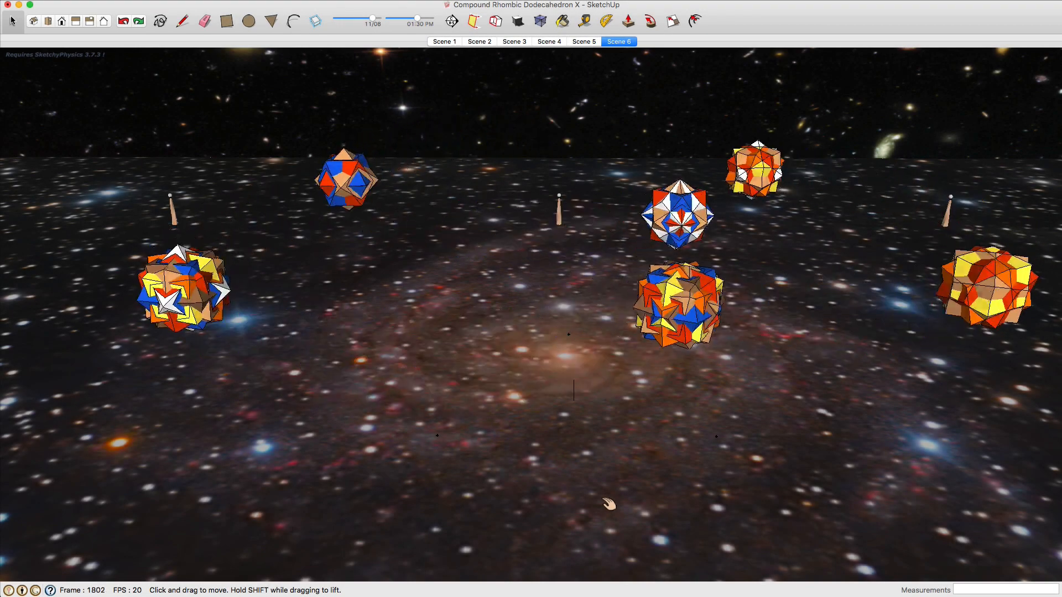
View the group of spinning compounds against the galaxy backdrop in Scene 6 of the Compound Rhombic Dodecahedron X model
{"action": "middle_click_drag", "start_coordinate": [606, 500], "coordinate": [584, 539]}
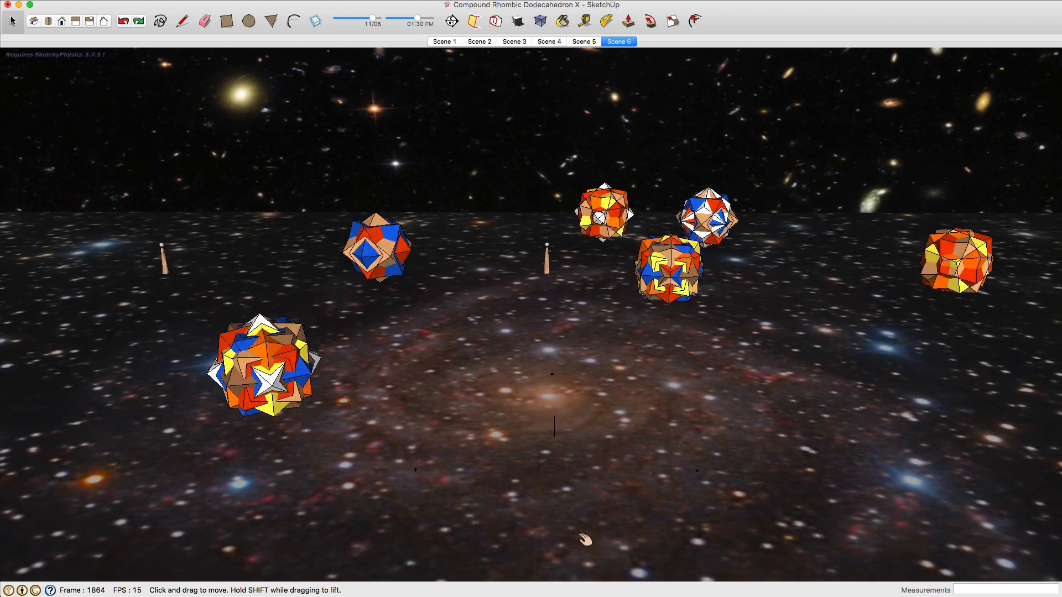